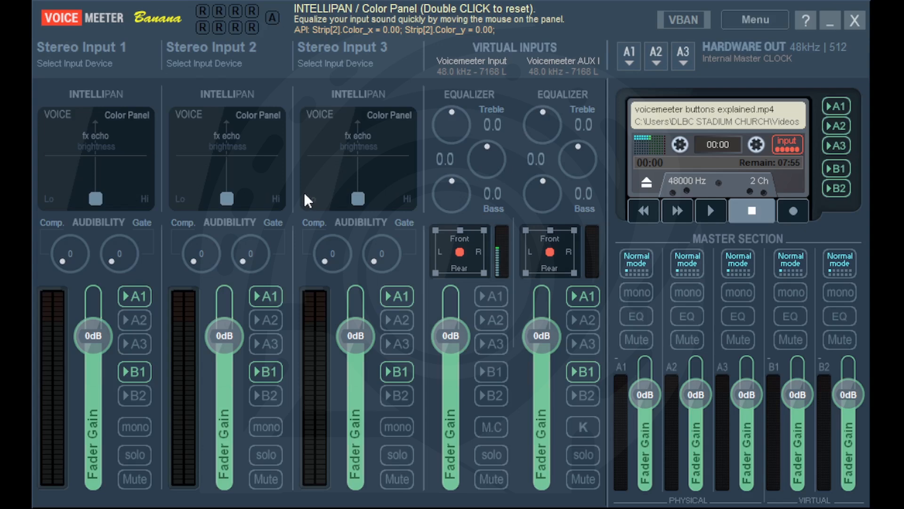
Assign Microphone (HD USB Audio Device) to the first input and label it MIC 1
click(89, 55)
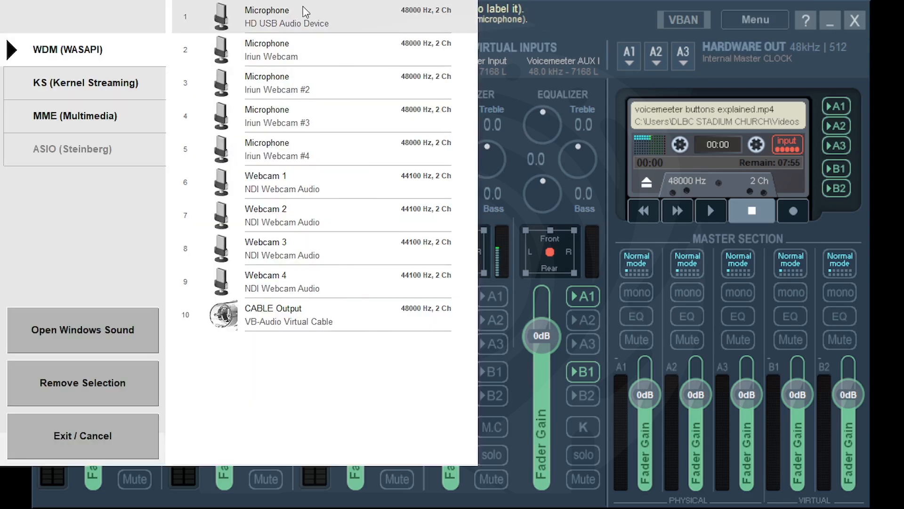
click(317, 28)
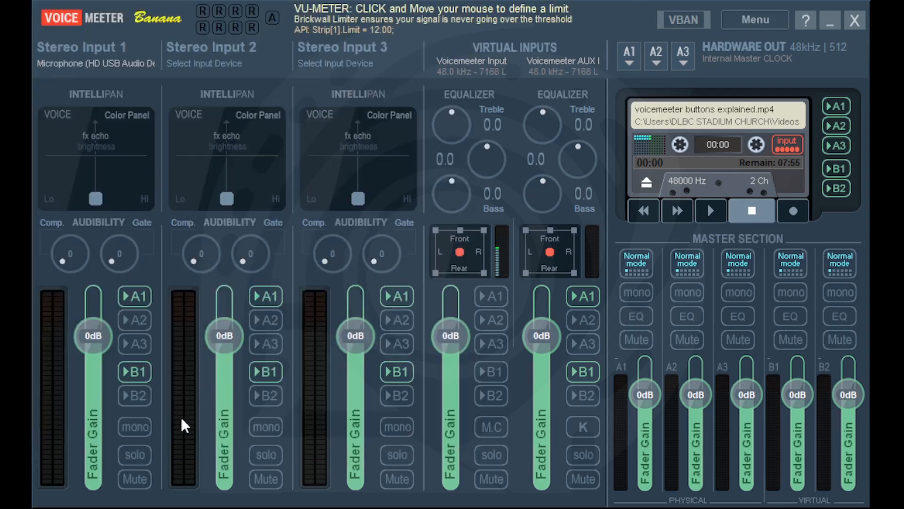
right_click(90, 47)
text(MICS 1)
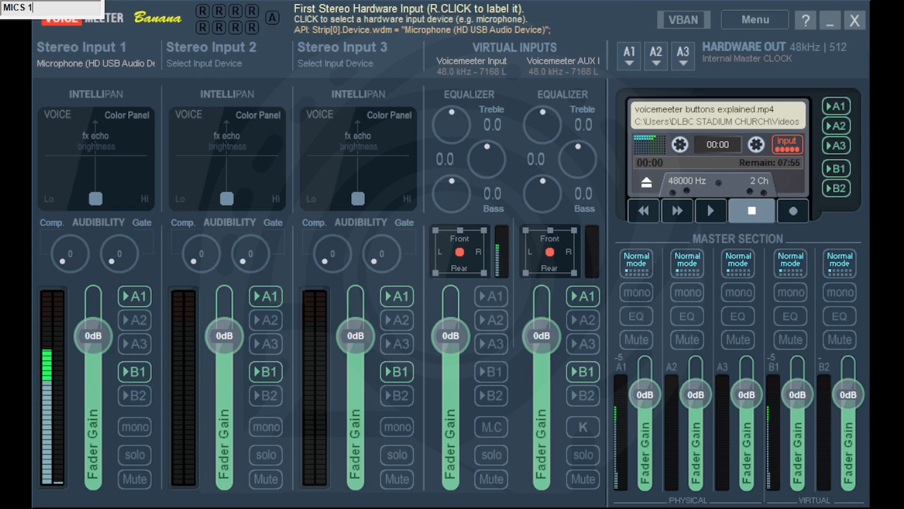
key(Return)
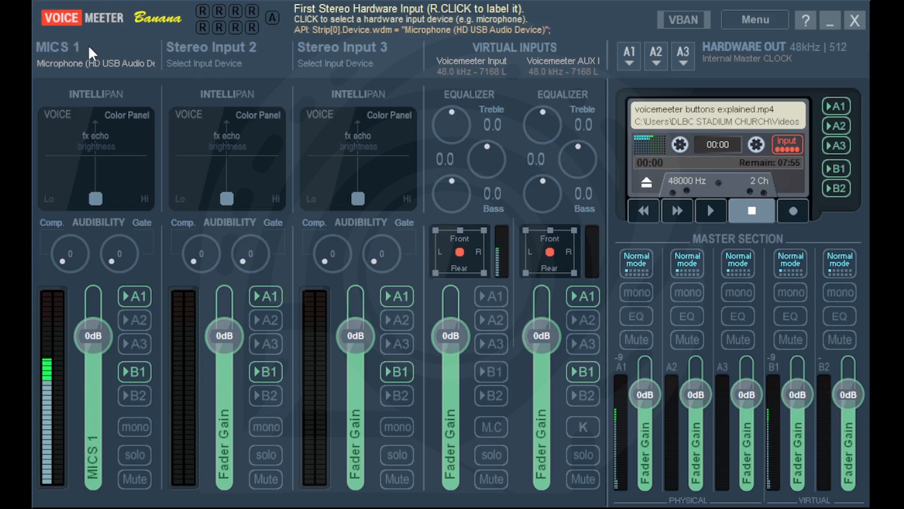
right_click(86, 51)
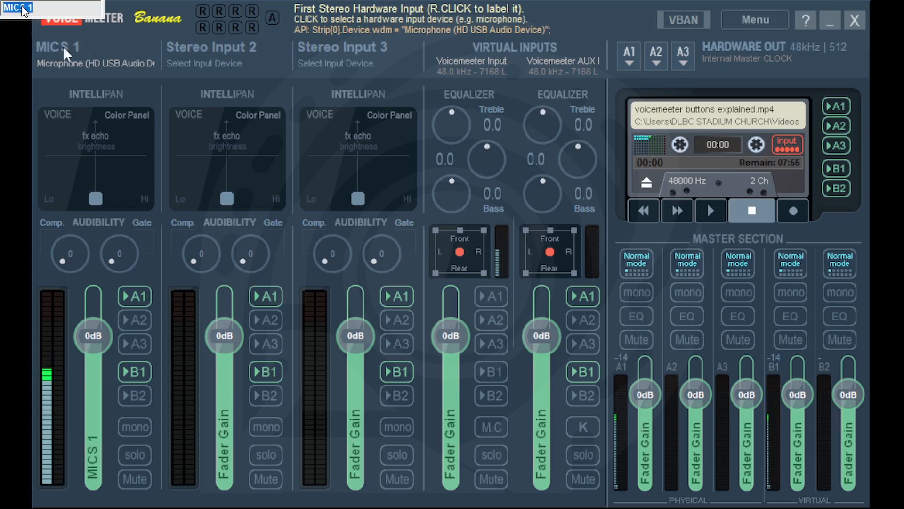
click(72, 45)
key(BackSpace)
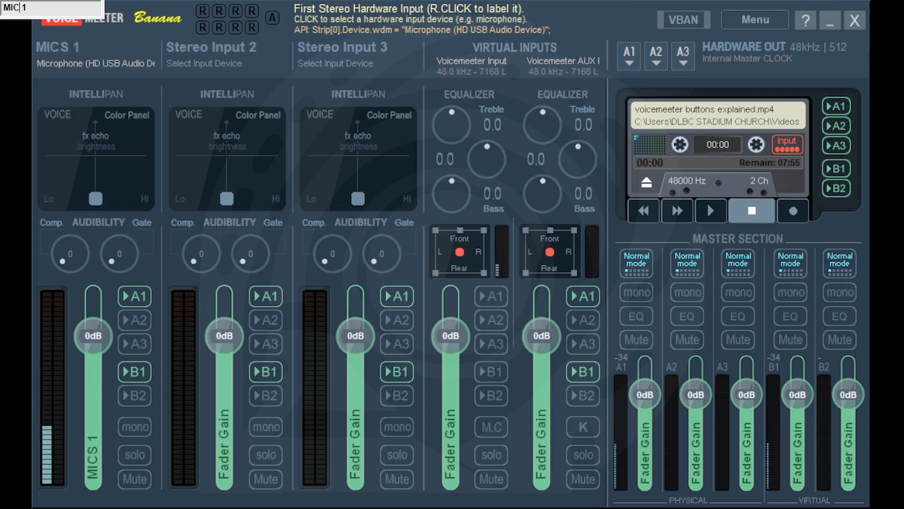
key(Return)
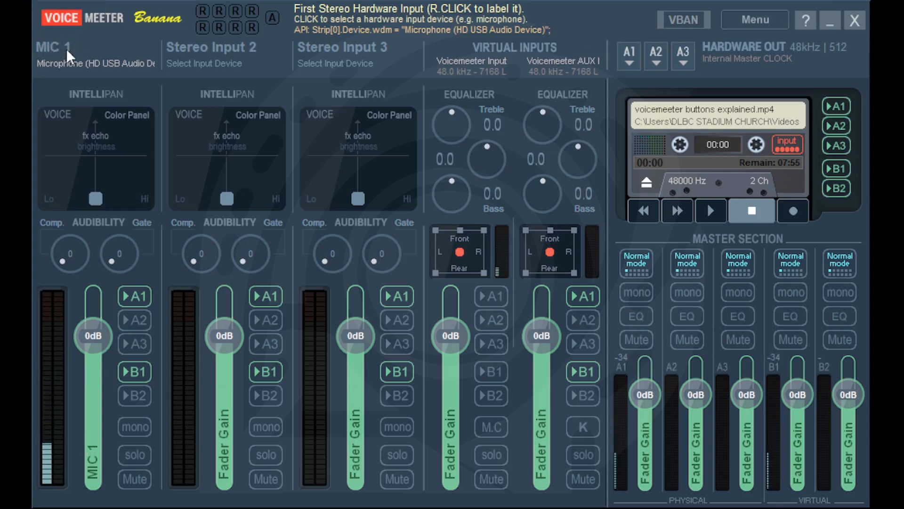
Label the second and third hardware inputs MIC 2 and MIC 3
right_click(219, 47)
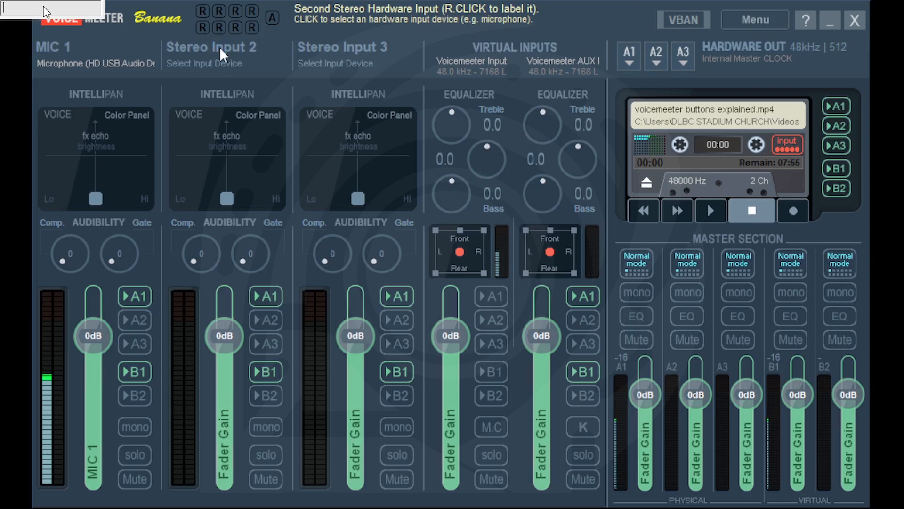
text(MIC 2)
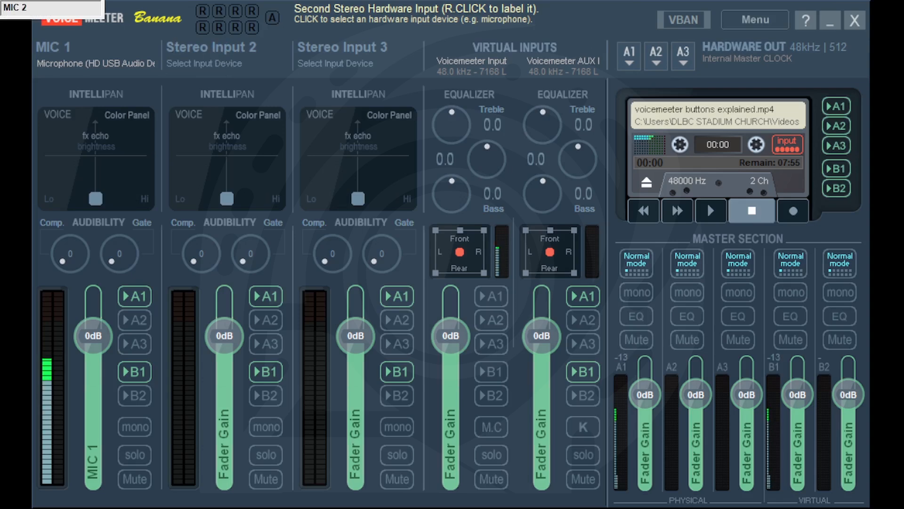
key(Return)
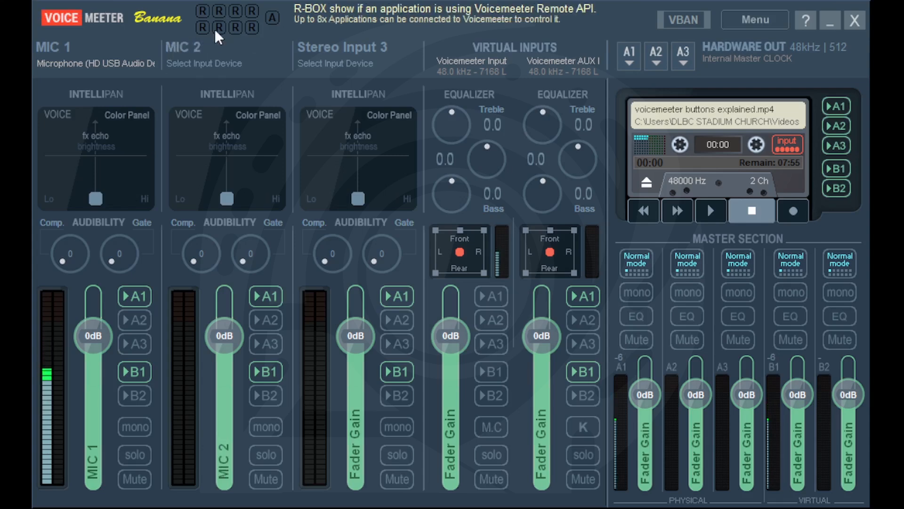
right_click(358, 47)
text(MI)
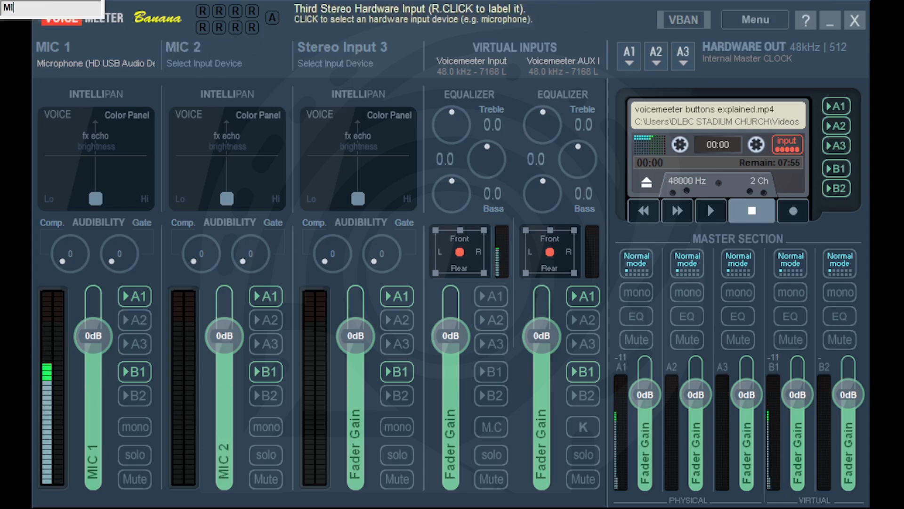
text(C 3)
key(Return)
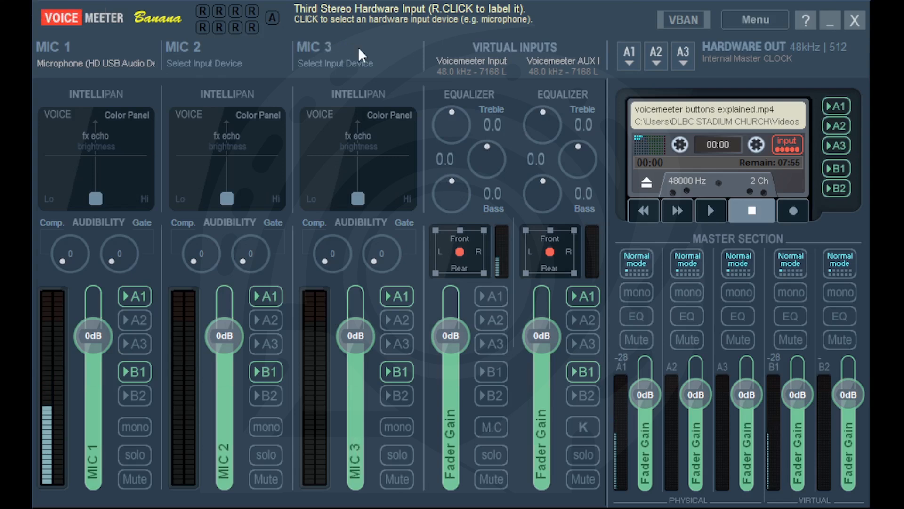
Set MIC 2 to Microphone (Iriun Webcam) and MIC 3 to Microphone (Iriun Webcam #2)
click(205, 60)
click(226, 50)
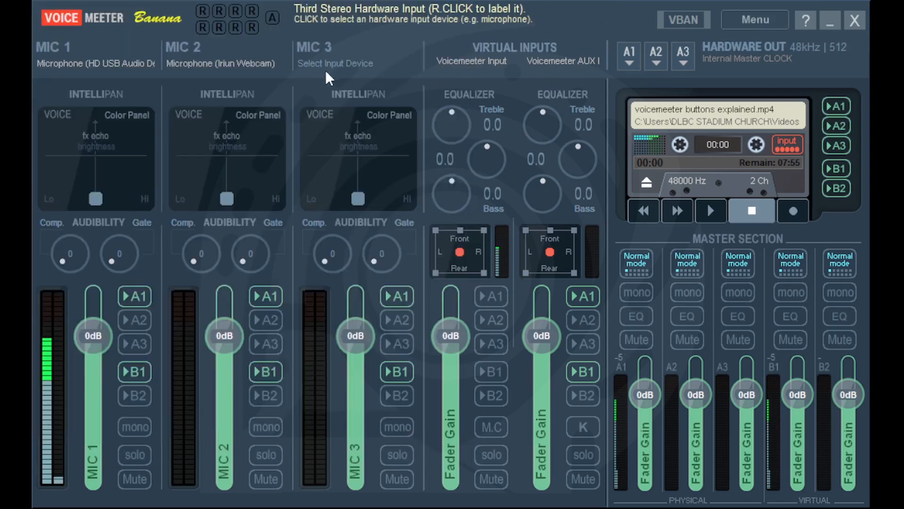
click(368, 73)
click(588, 106)
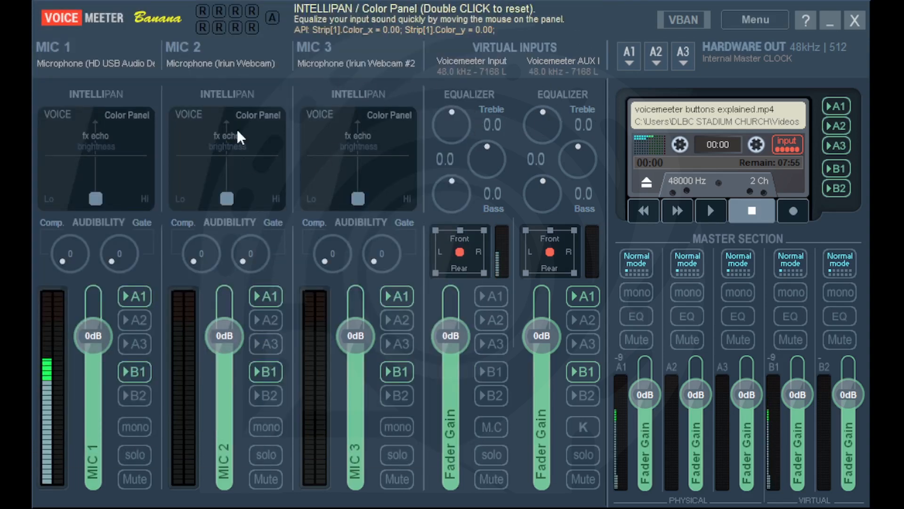
click(220, 49)
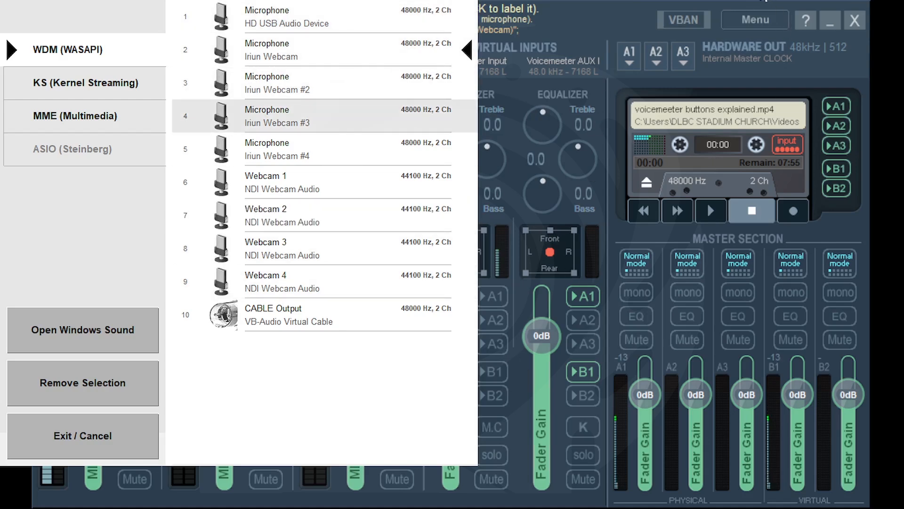
Switch off B1 and A1 routing on MIC 1, MIC 2, MIC 3 and the AUX virtual input
click(759, 1)
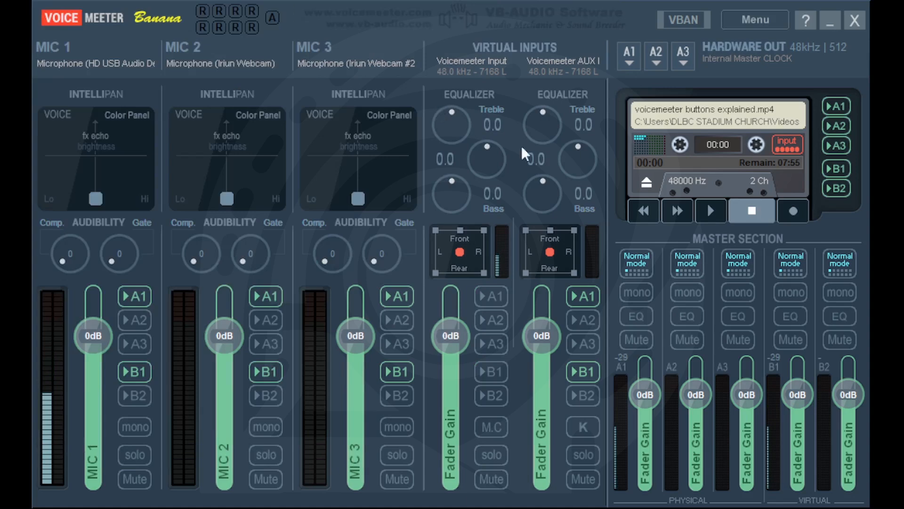
click(136, 374)
click(268, 376)
click(395, 371)
click(583, 371)
click(589, 295)
click(397, 296)
click(266, 296)
click(134, 295)
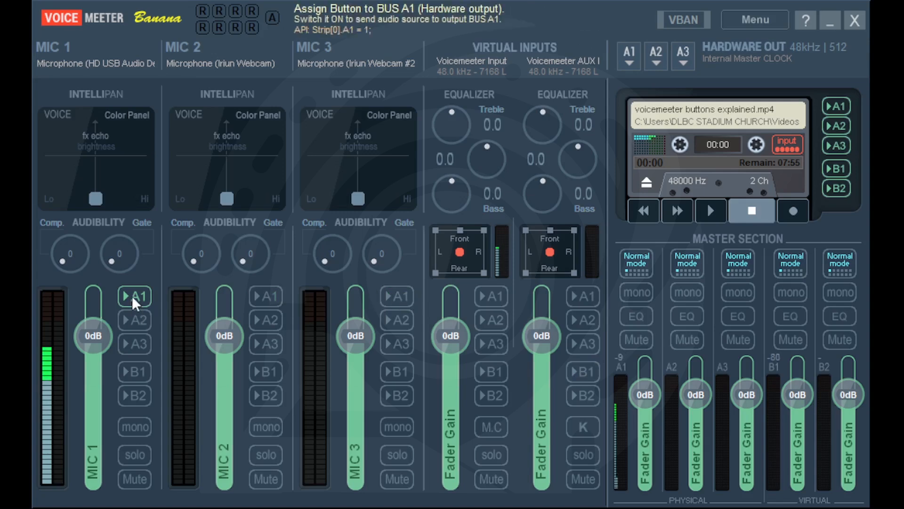
Set bus A1's output to Headphones (HD USB Audio Device) and send MIC 1 to A1
click(617, 52)
click(263, 55)
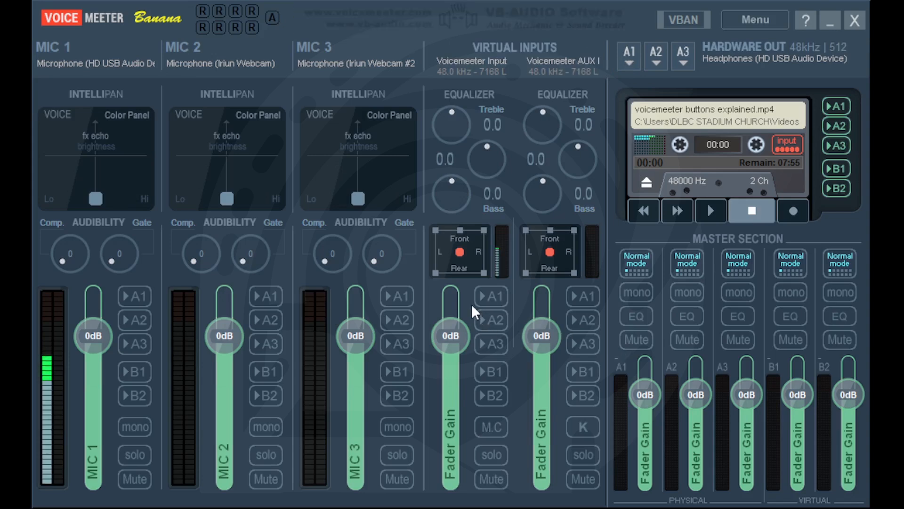
click(140, 295)
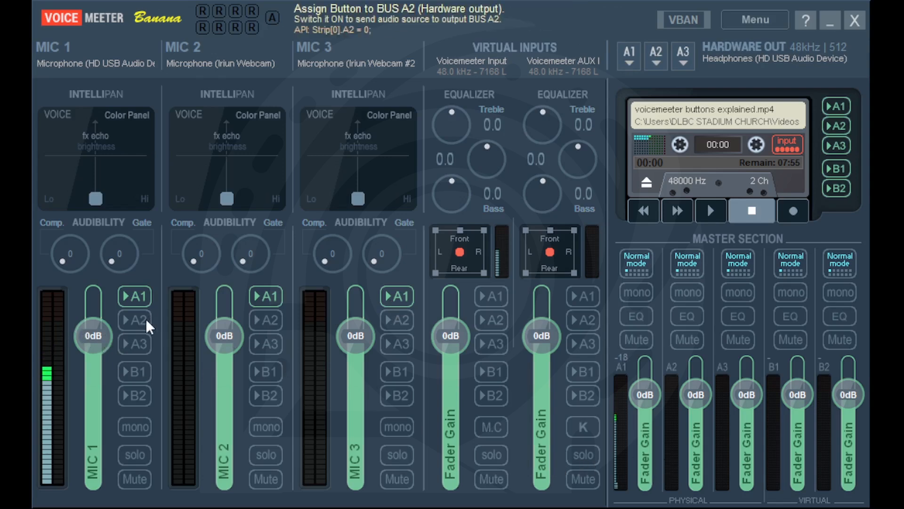
Give bus A2 a WDM output device and enable A2 on MIC 1 and MIC 3
click(660, 55)
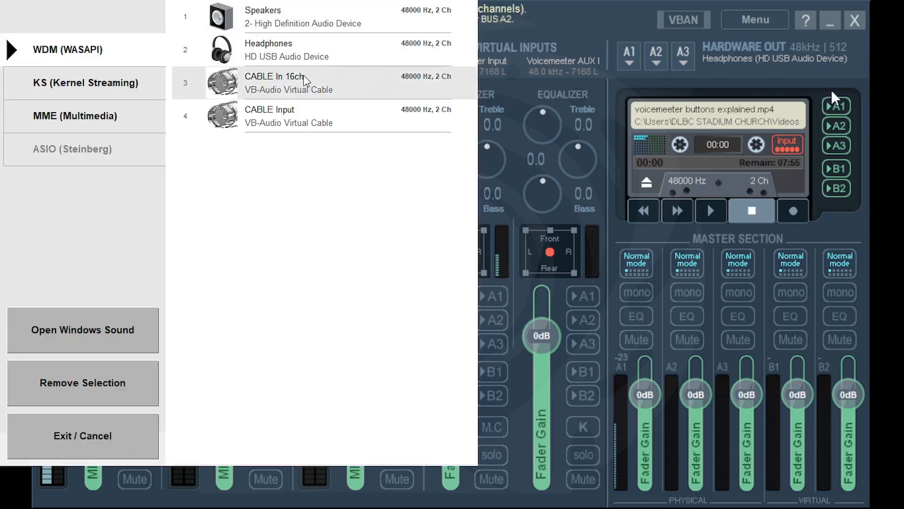
click(300, 61)
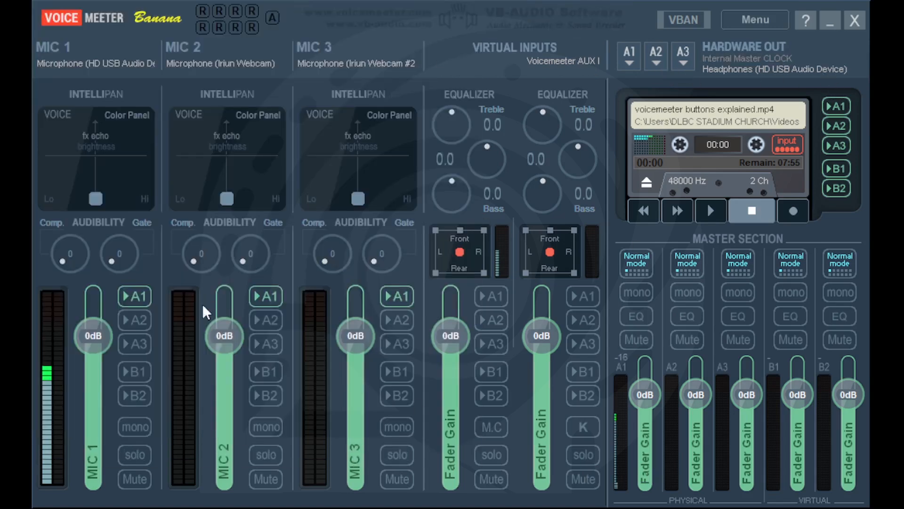
click(143, 321)
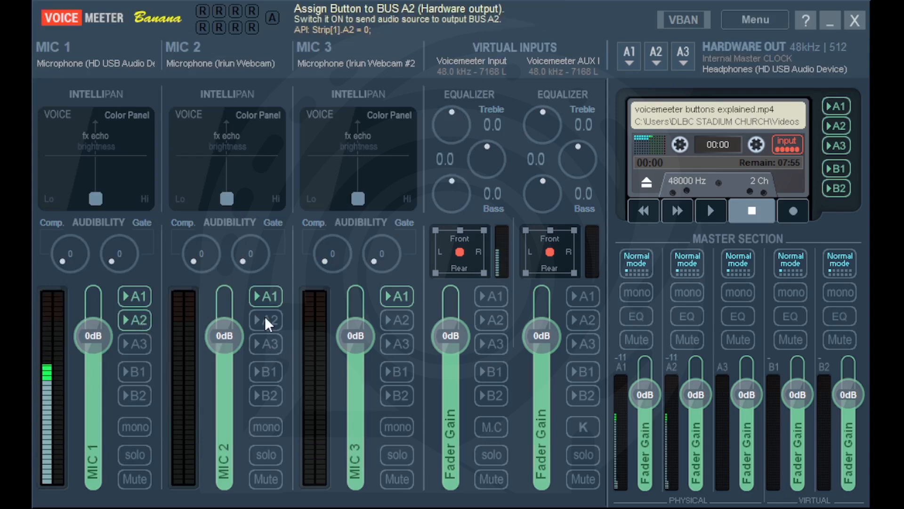
click(395, 320)
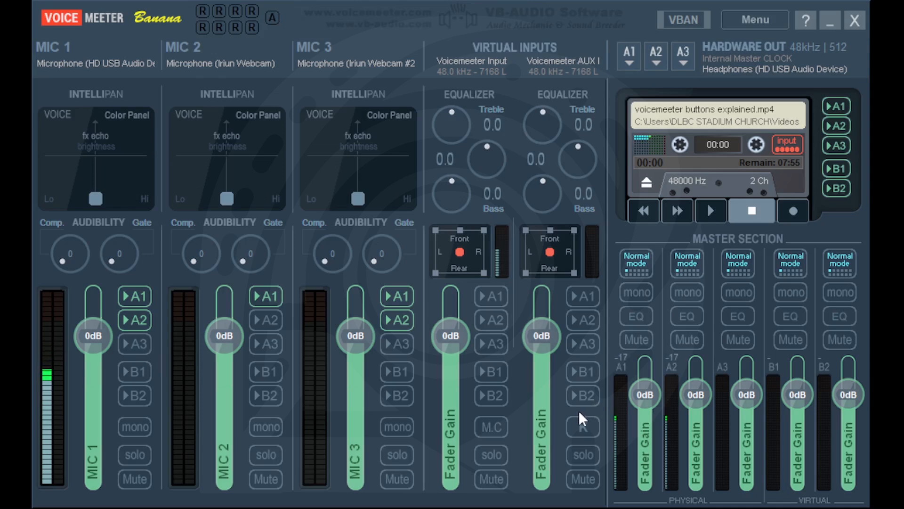
Add WDM CABLE Input as a second A3 device and enable A3 on MIC 2 and MIC 3
click(681, 59)
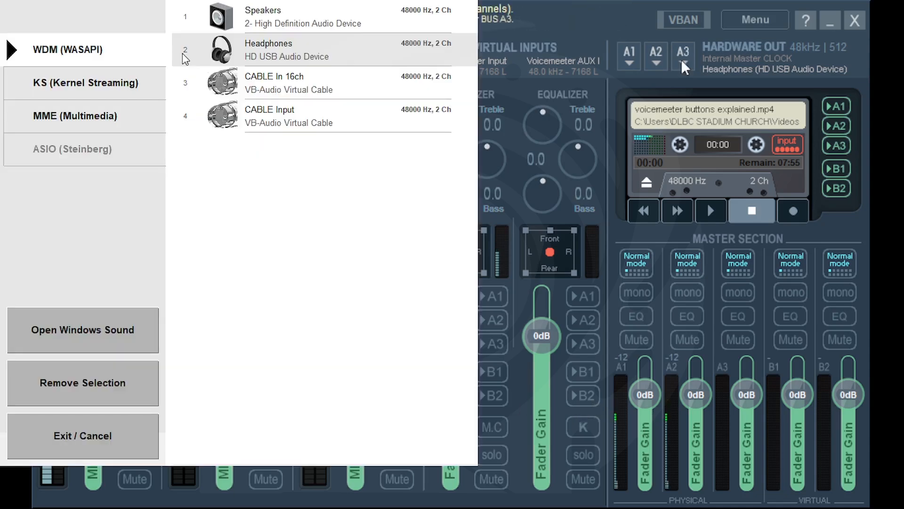
click(250, 116)
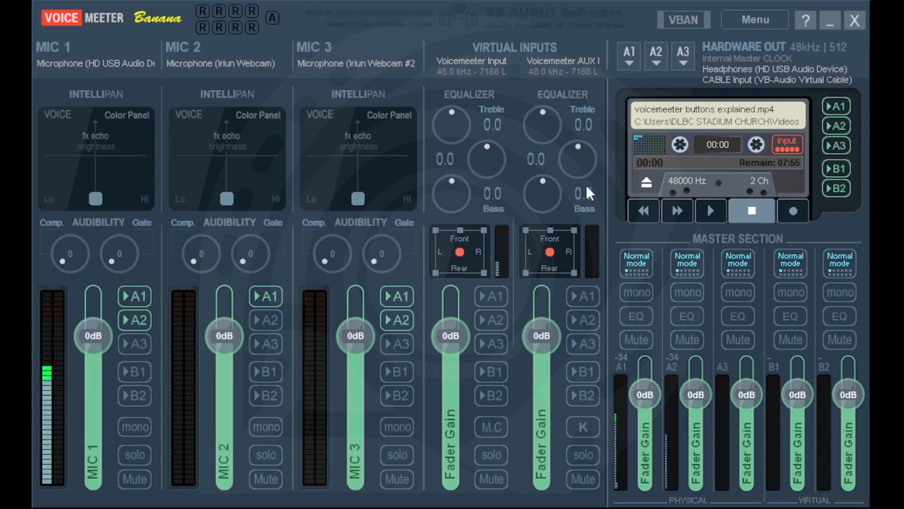
click(266, 344)
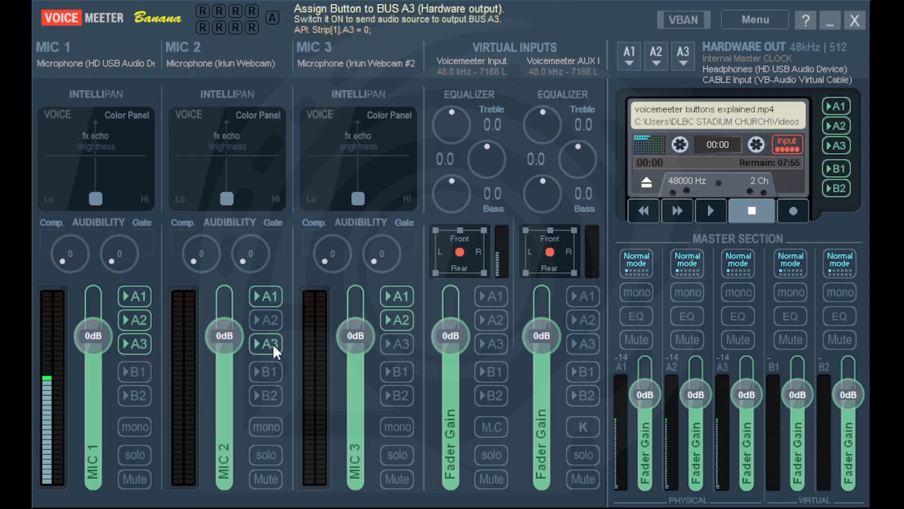
click(403, 334)
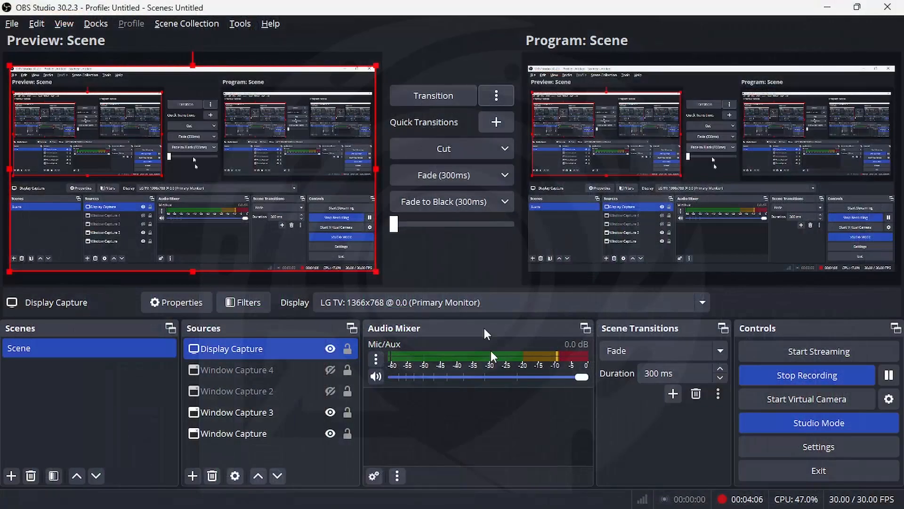
Open Save Settings, browse to Documents\Voicemeeter, and name the file PODCAST SESSION TEMPLATE
click(628, 502)
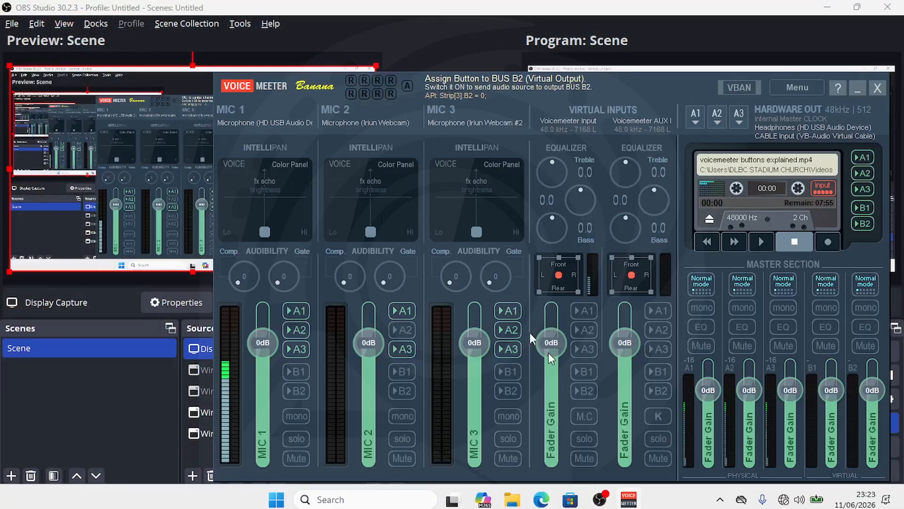
click(795, 88)
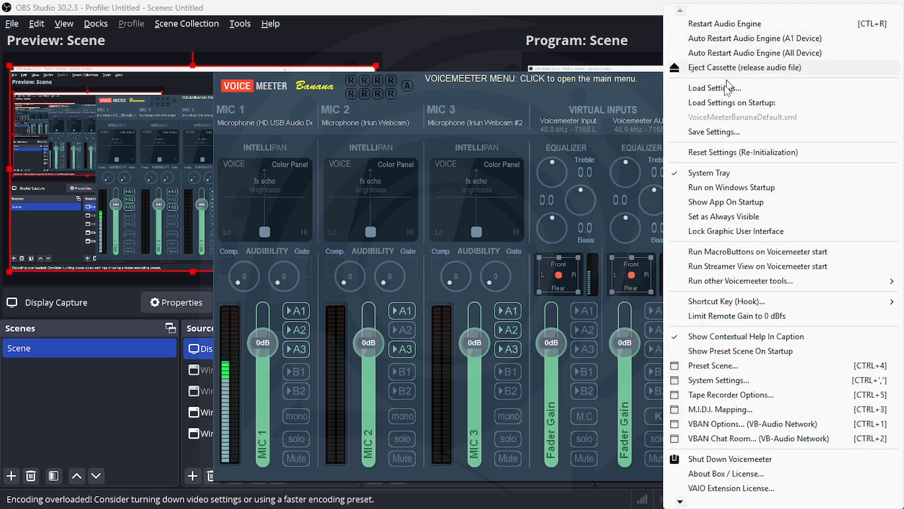
click(713, 133)
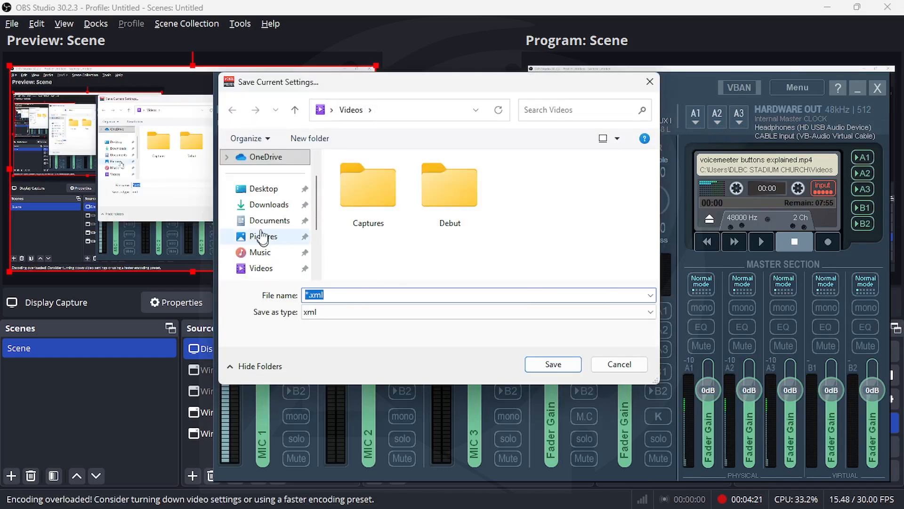
click(266, 222)
click(390, 210)
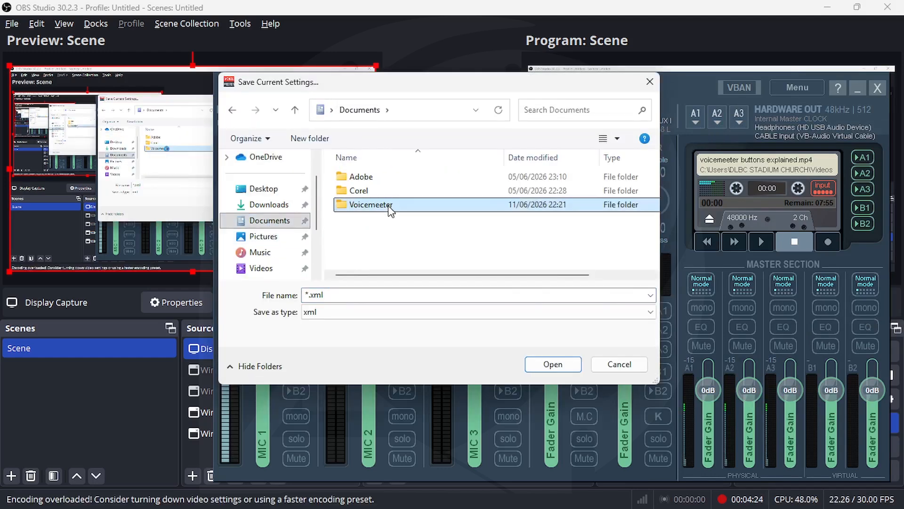
double_click(389, 210)
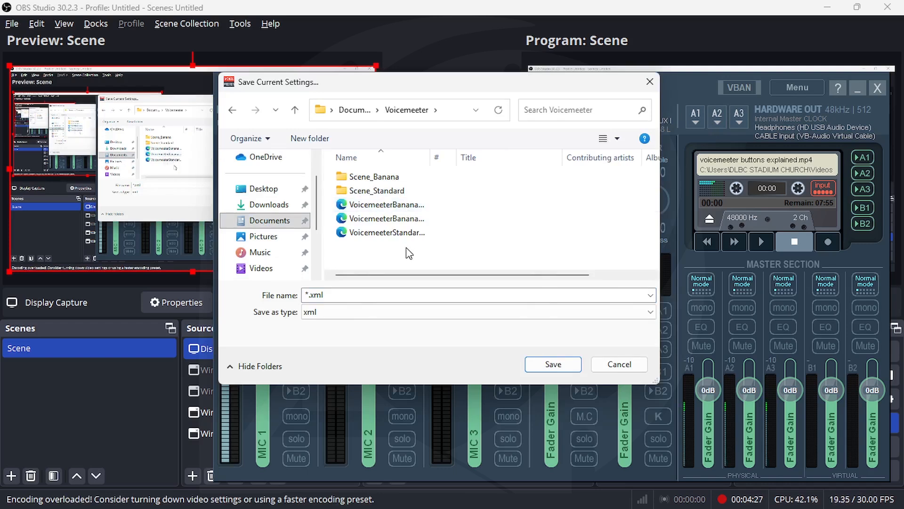
click(330, 294)
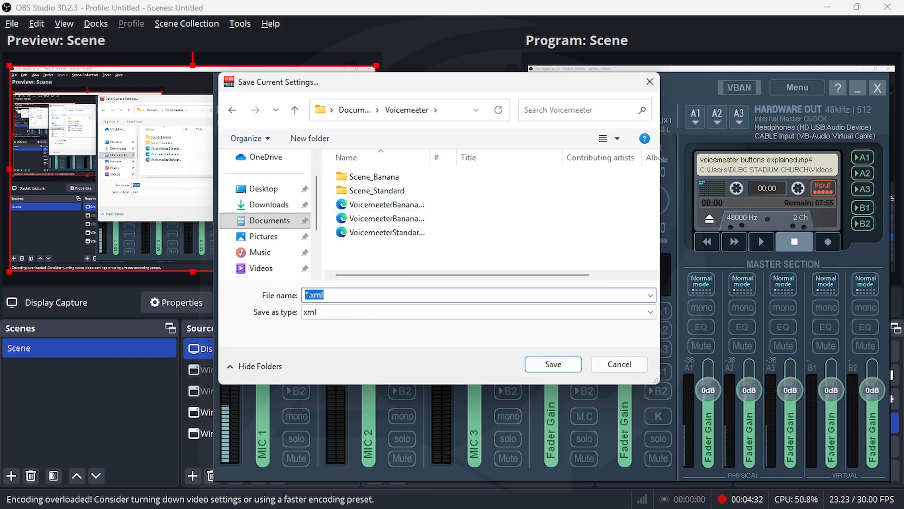
text(DCAST)
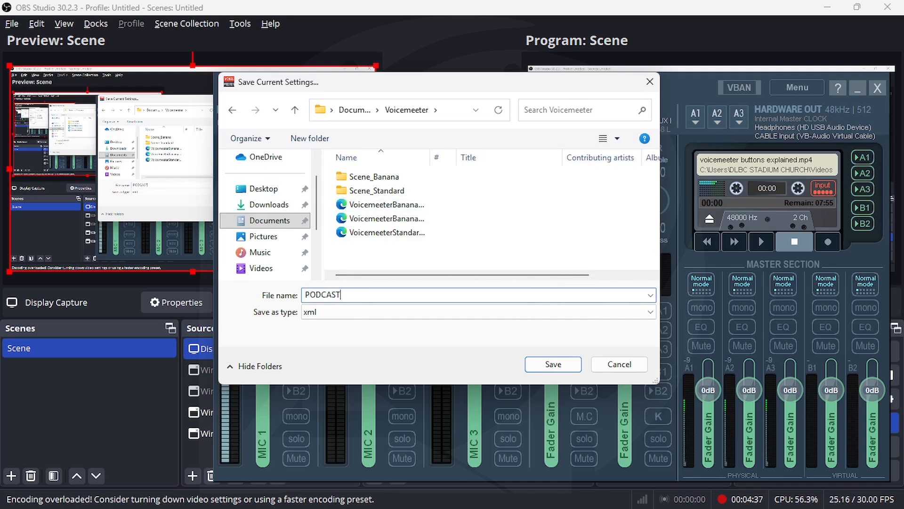
text( SESSION TEMPLATE)
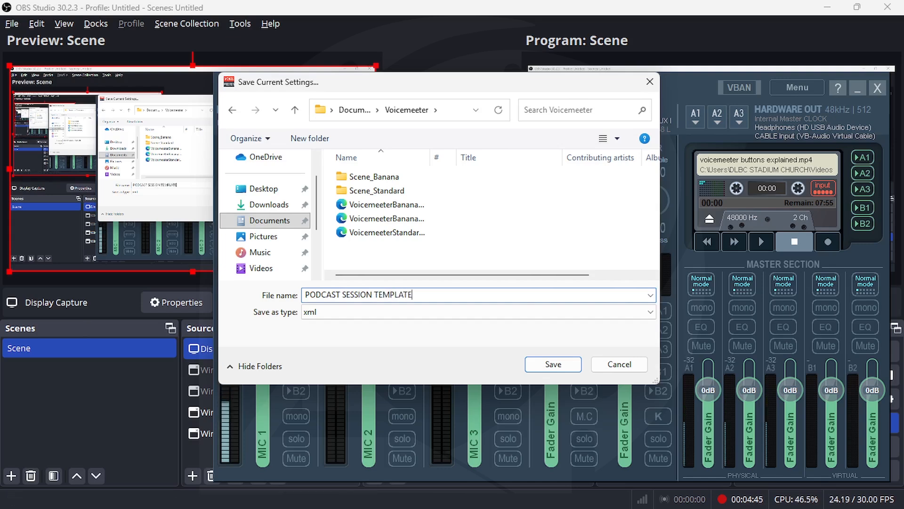
Save the settings file, then reset the mixer with Reset Settings (Re-Initialization)
click(567, 366)
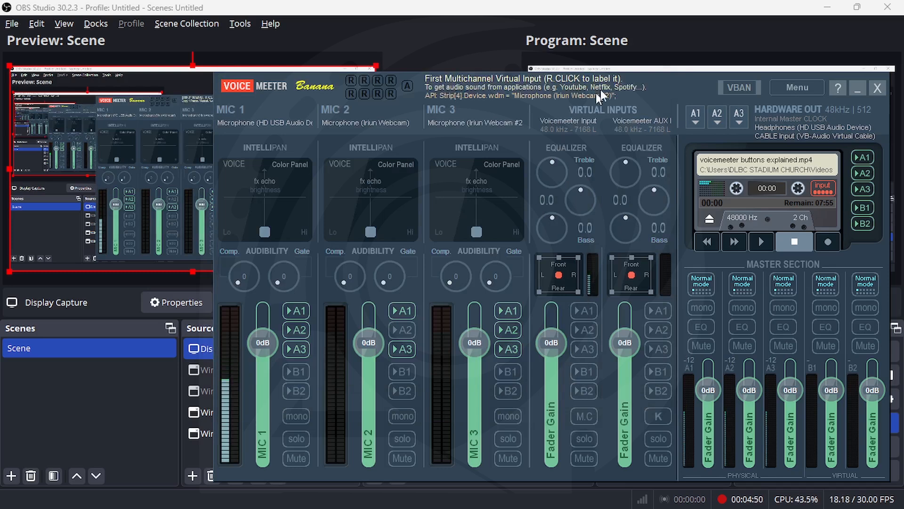
click(787, 90)
click(737, 151)
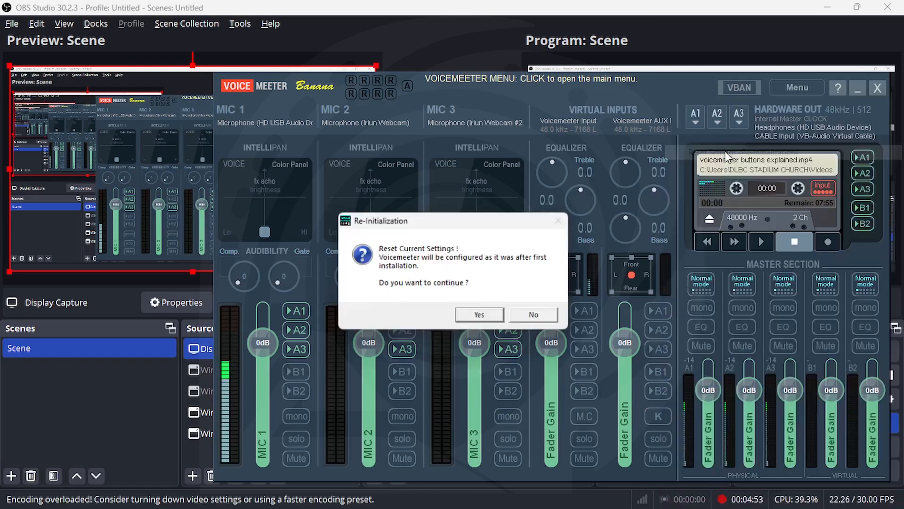
click(480, 313)
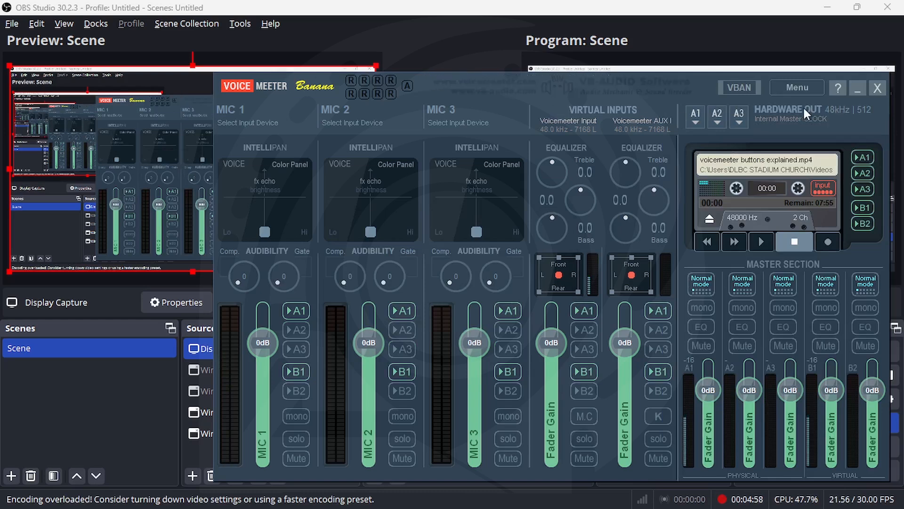
Load PODCAST SESSION TEMPLATE from Documents\Voicemeeter through Load Settings
click(793, 87)
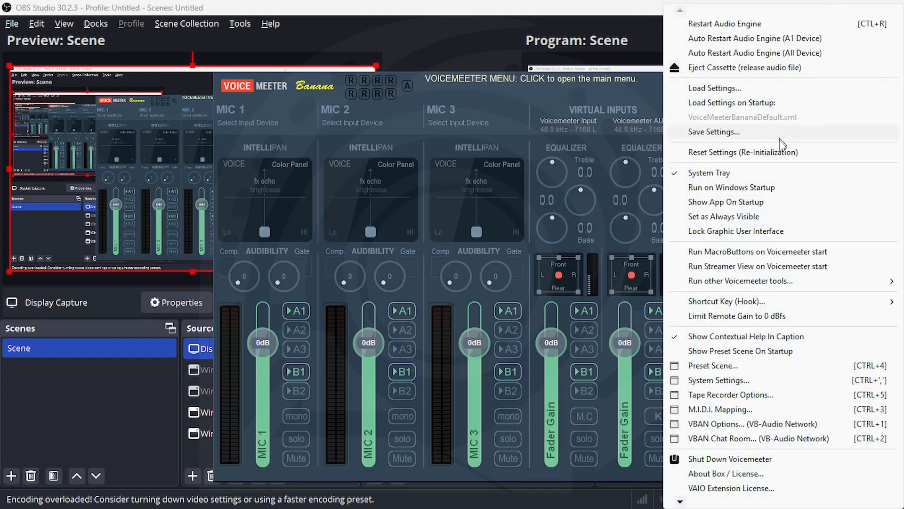
click(733, 90)
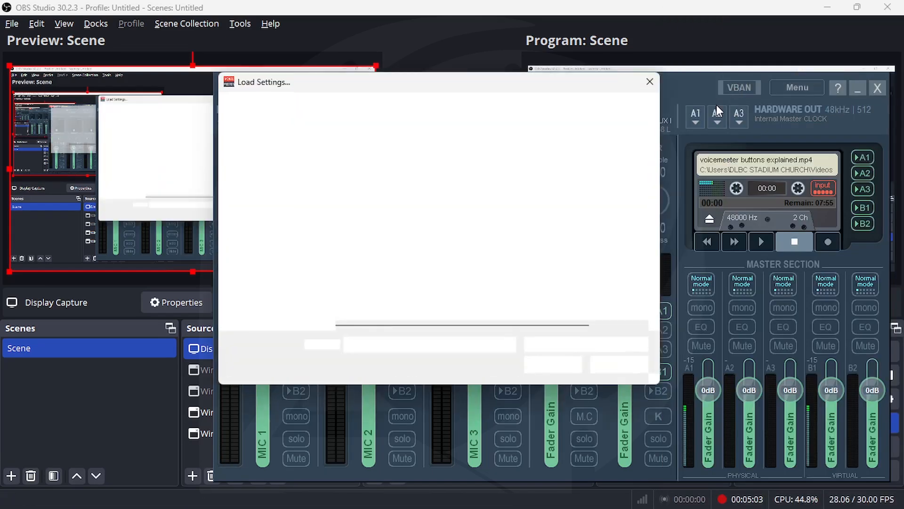
click(429, 208)
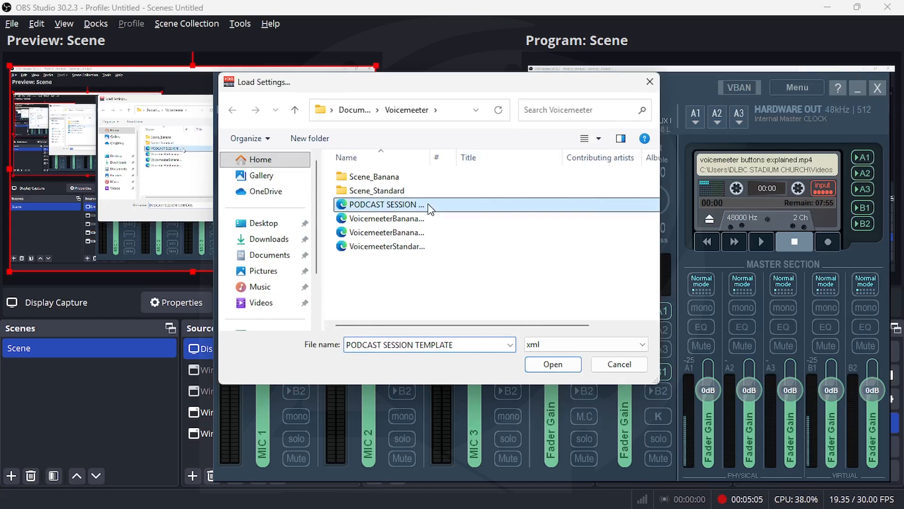
click(552, 364)
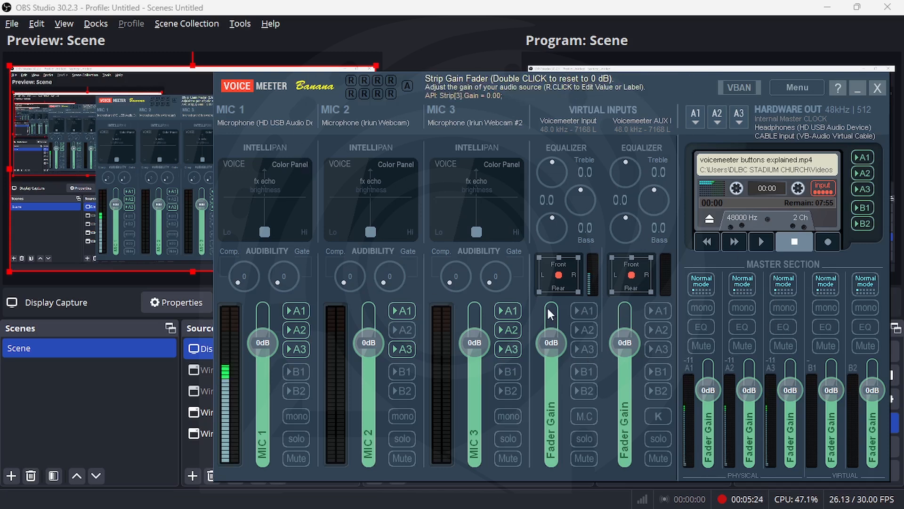
Label the first virtual input OBS OUT, bus A1 HEADPHONE and bus A2 STUDIO MONITOR
right_click(591, 113)
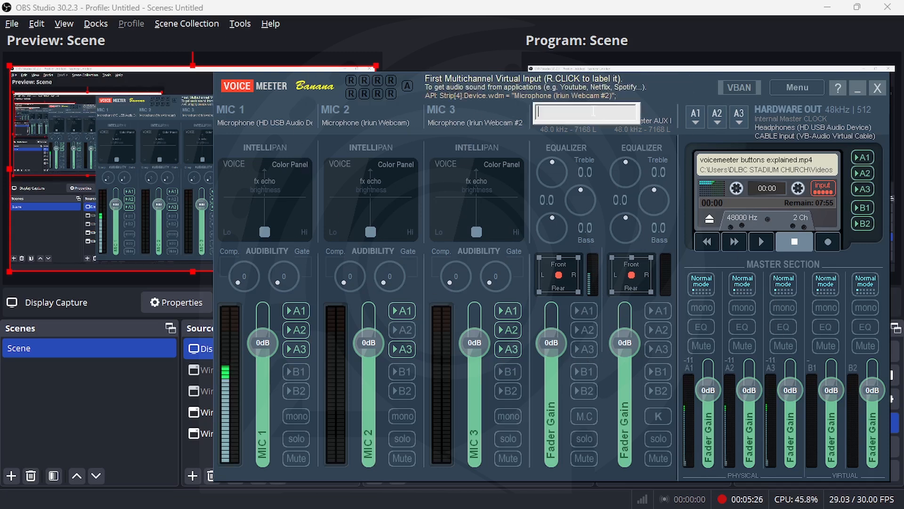
text(OBS OUT)
key(Return)
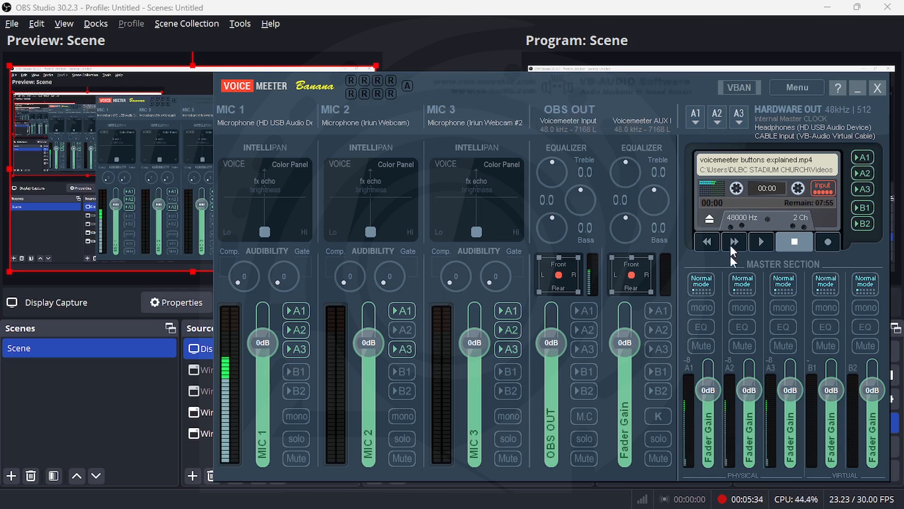
right_click(711, 443)
text(HEADPHONE)
key(Return)
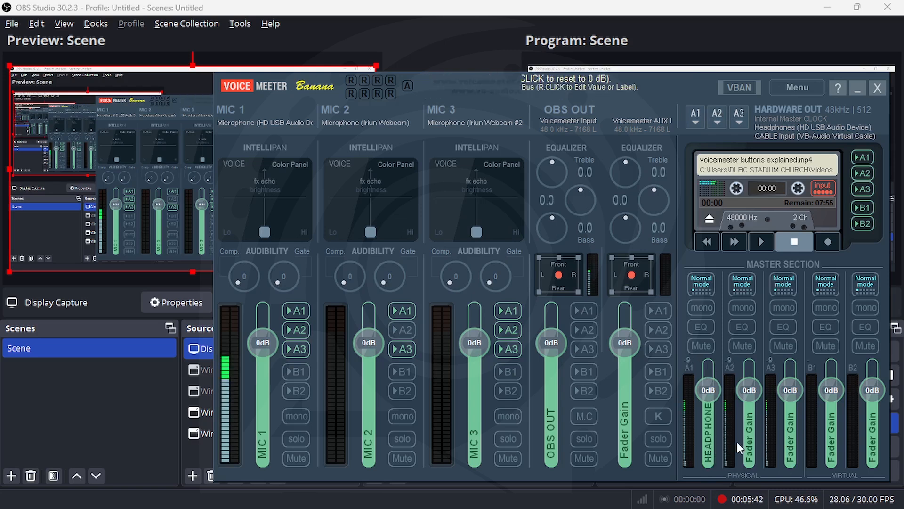
right_click(749, 451)
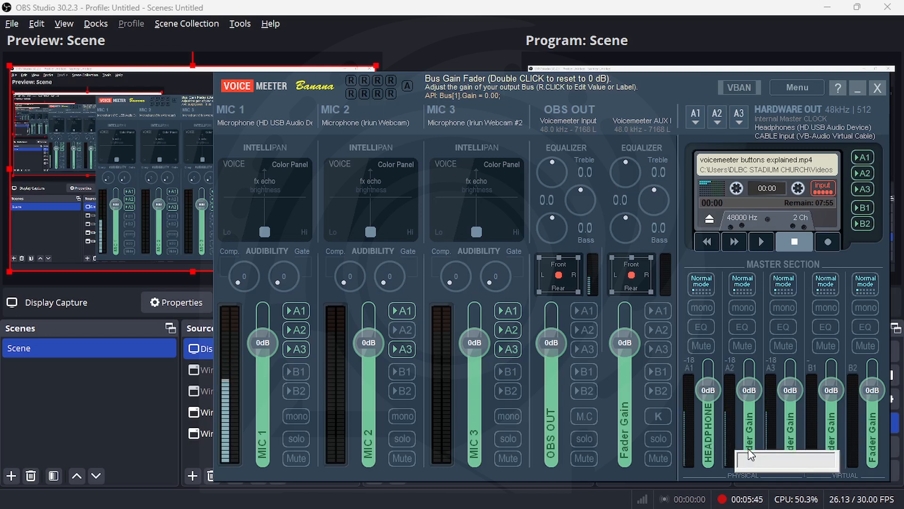
text(STUDIO )
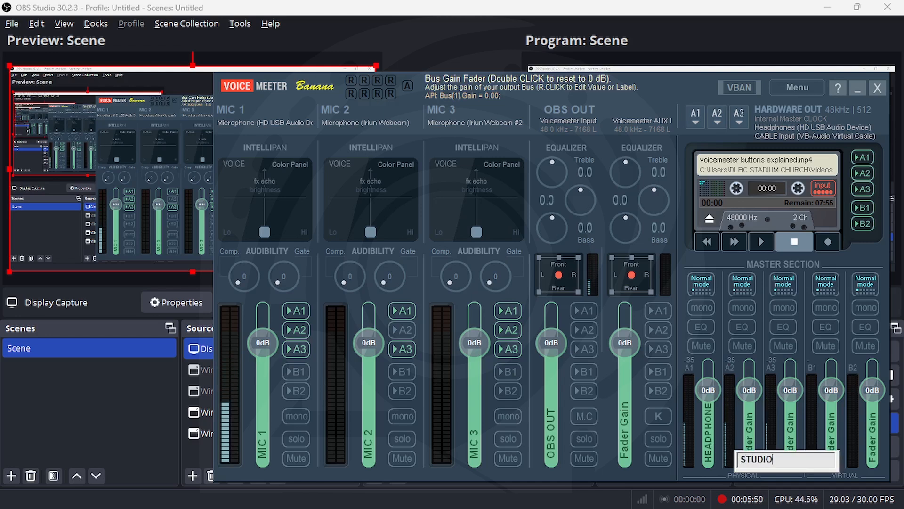
text(MONITOR)
key(Return)
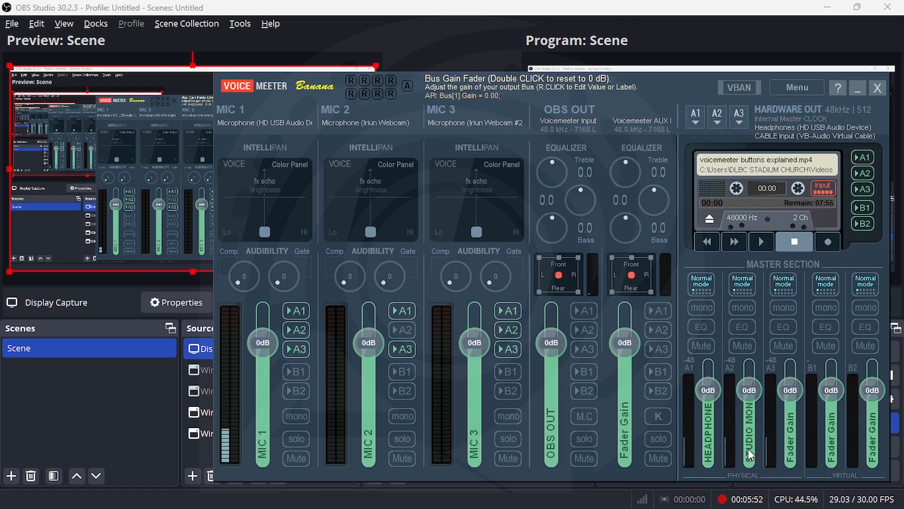
Name buses A3, B1 and B2 as IEM, OBS IN and ZOOM IN
right_click(790, 438)
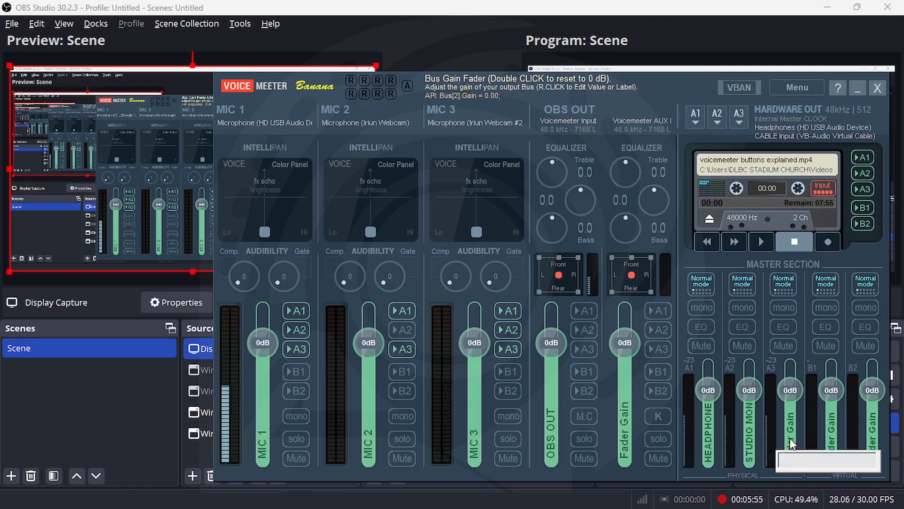
text(IEM)
key(Return)
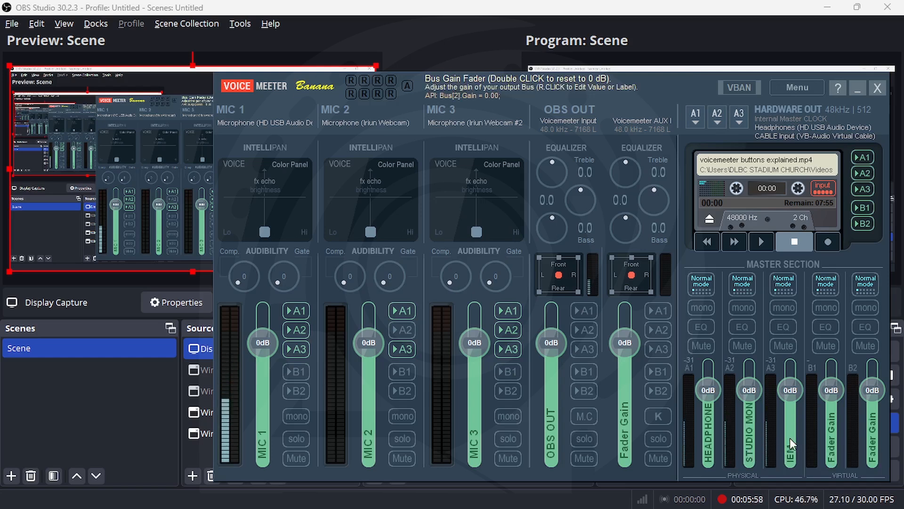
right_click(835, 451)
text(OBS IN)
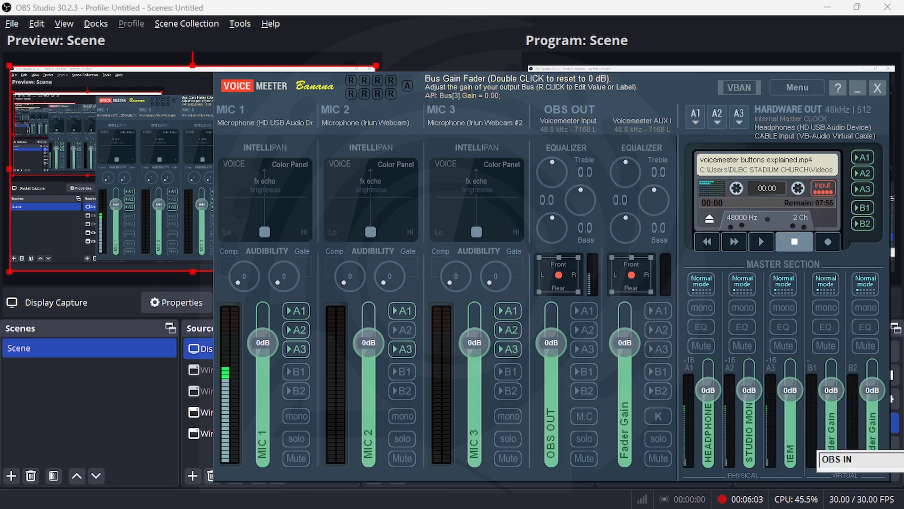
key(Return)
right_click(873, 445)
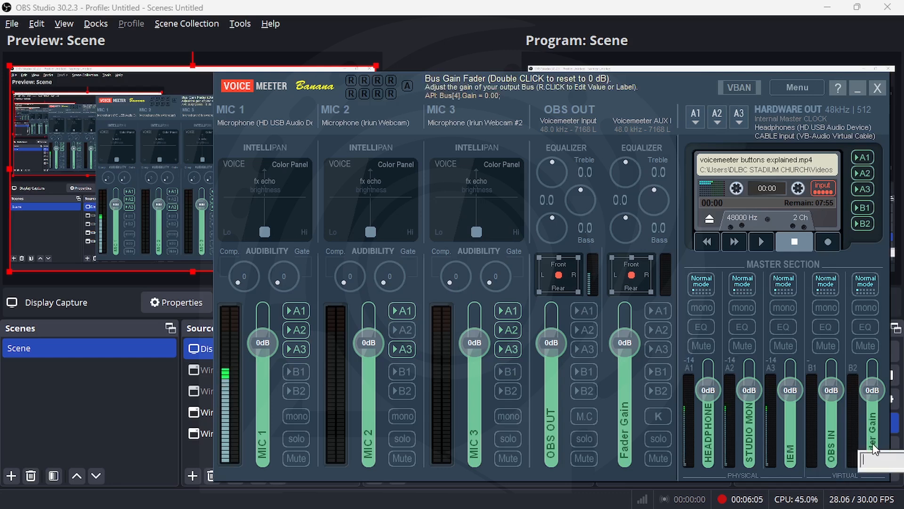
text(ZOOM)
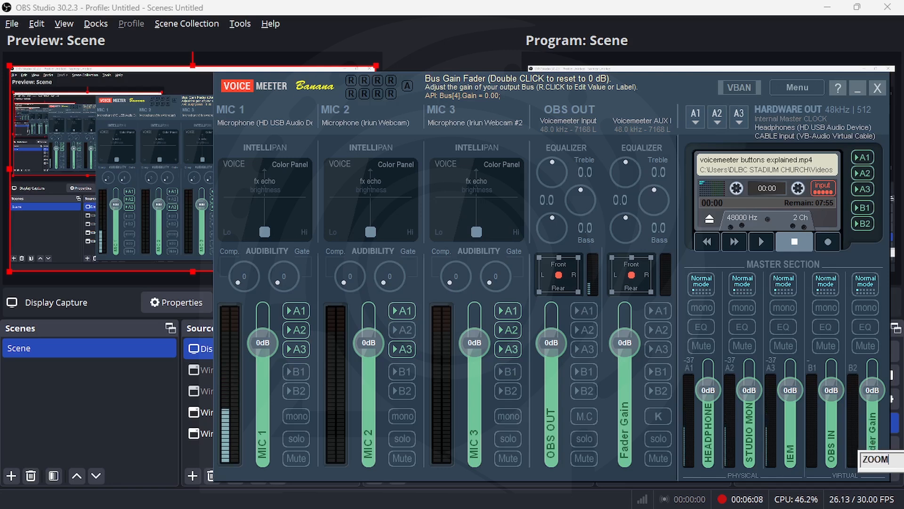
text( IN)
key(Return)
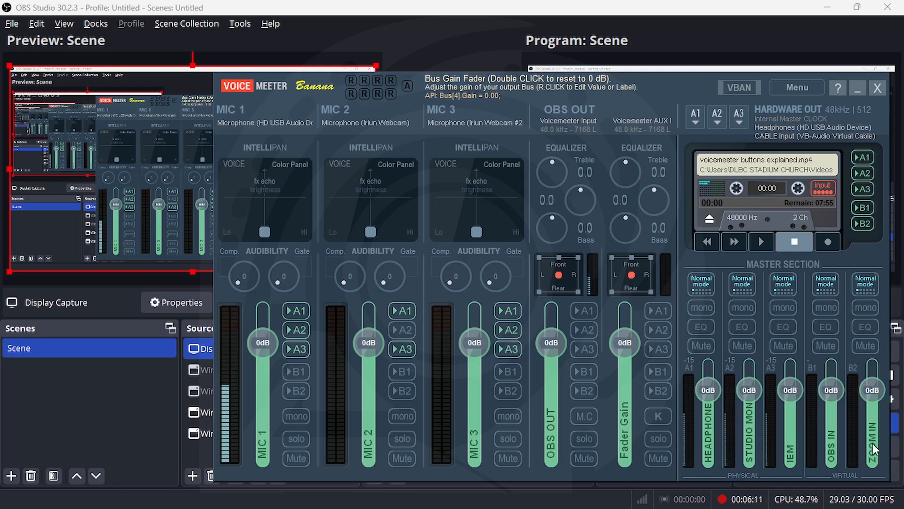
Label the second virtual input strip PC AUDIO, leaving MIC 1's name unchanged
right_click(260, 439)
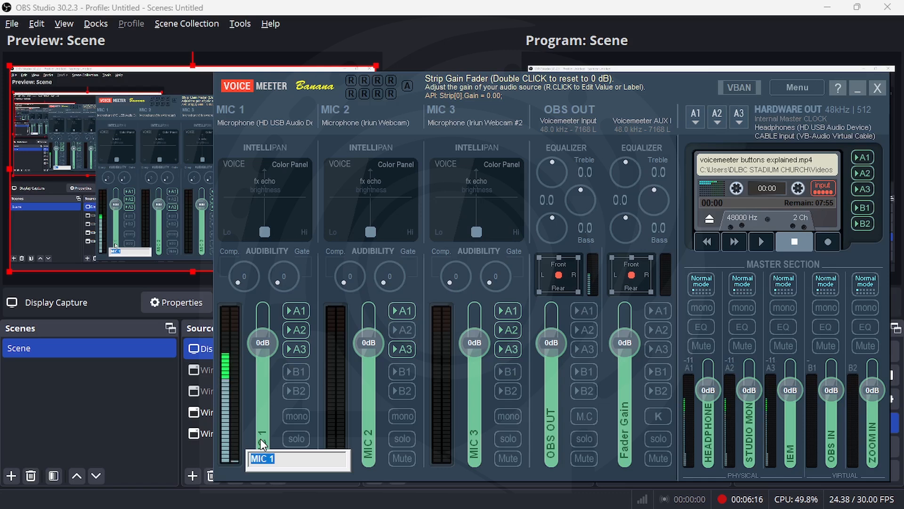
key(Escape)
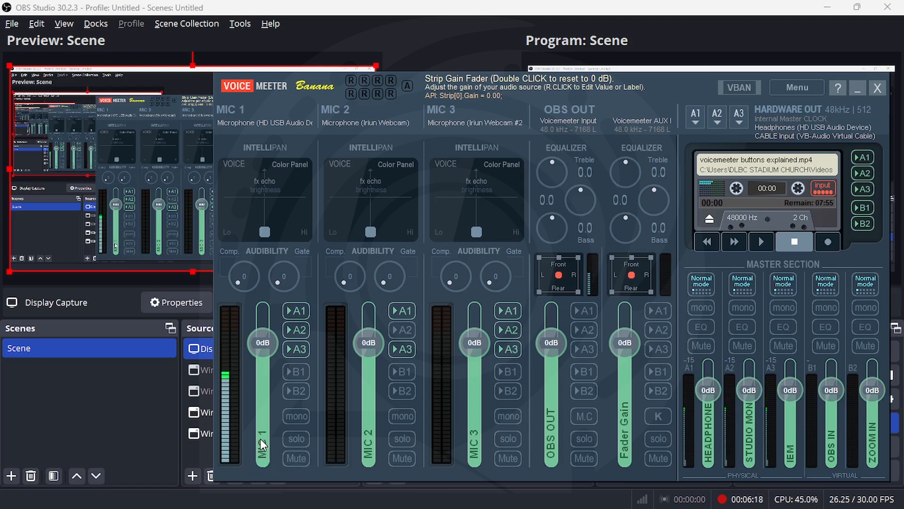
right_click(632, 424)
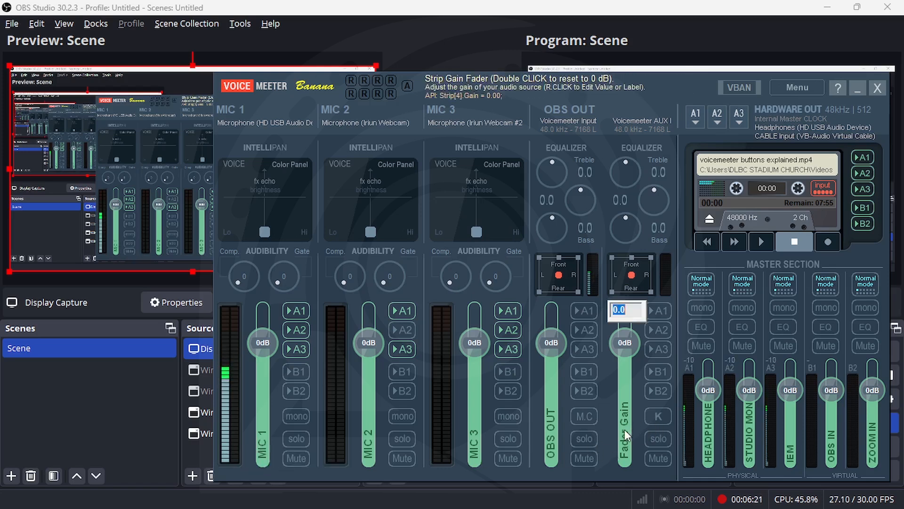
key(BackSpace)
click(623, 453)
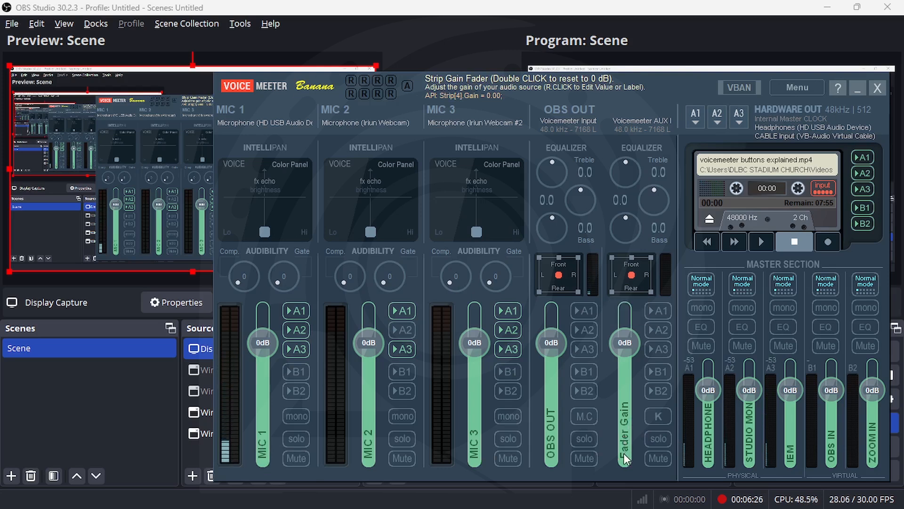
right_click(626, 457)
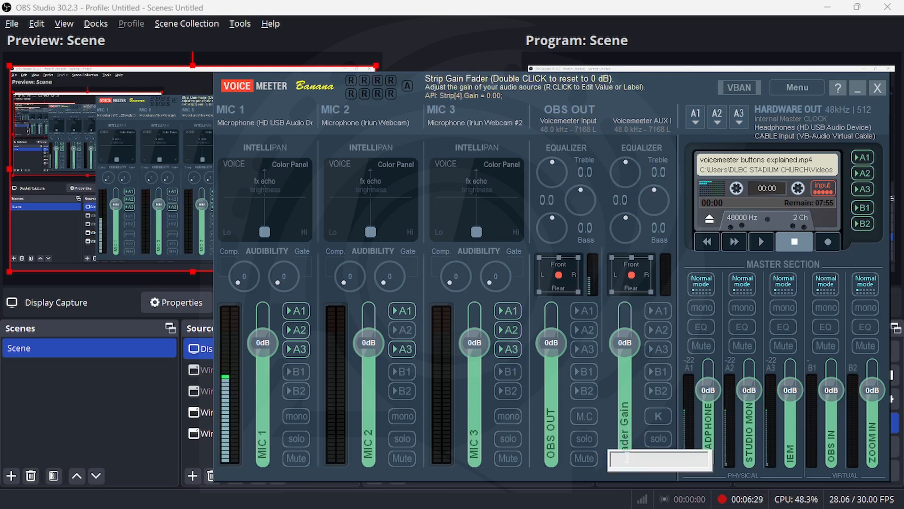
text(PC AUDIO)
key(Return)
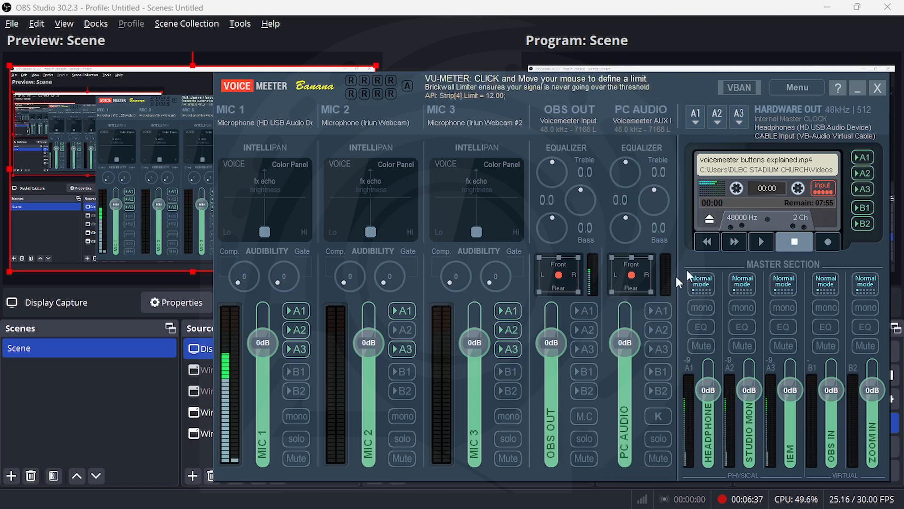
Save the current settings over the existing PODCAST SESSION TEMPLATE file, confirming the replacement
click(792, 83)
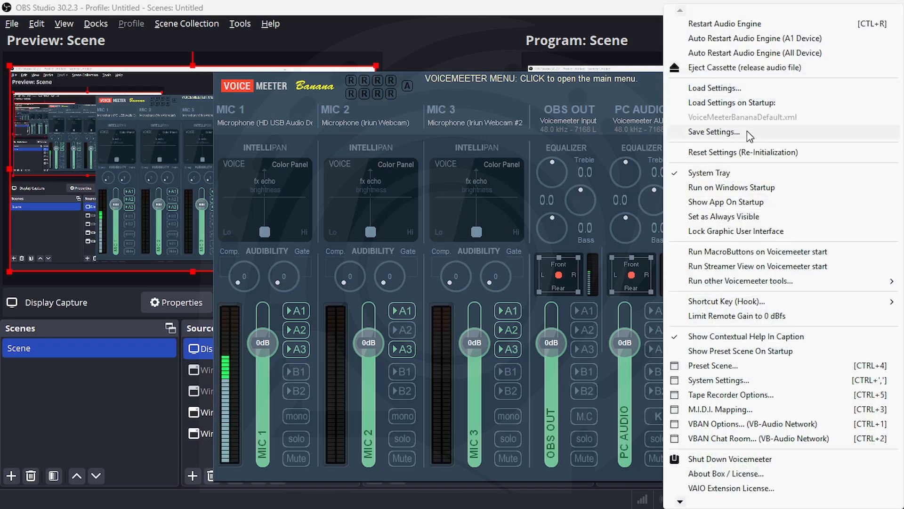
click(724, 136)
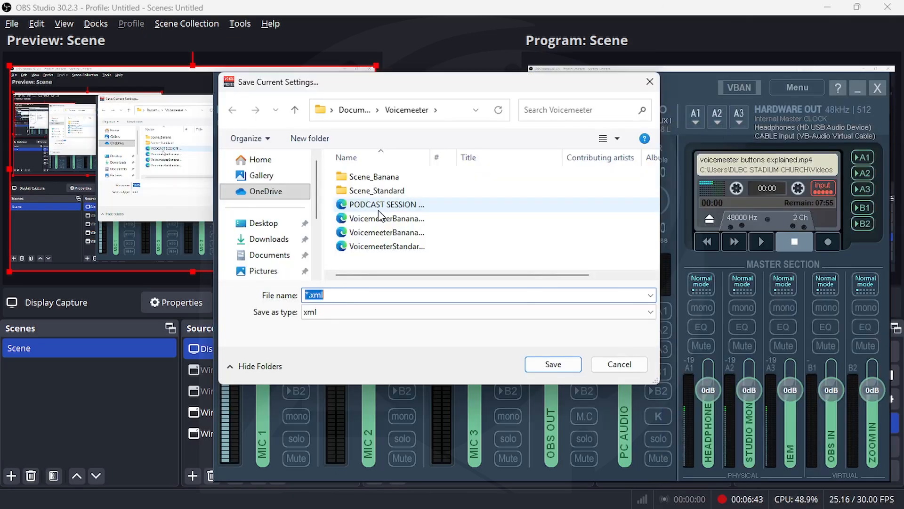
click(383, 204)
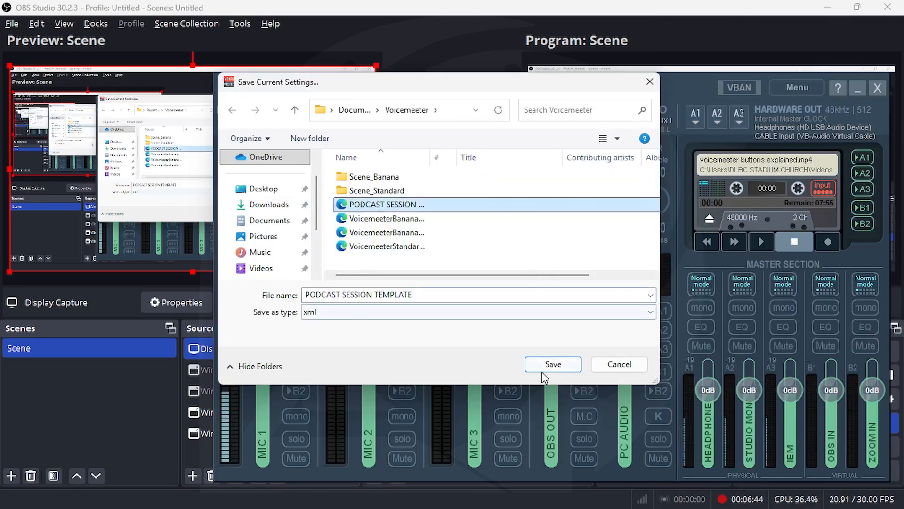
click(553, 364)
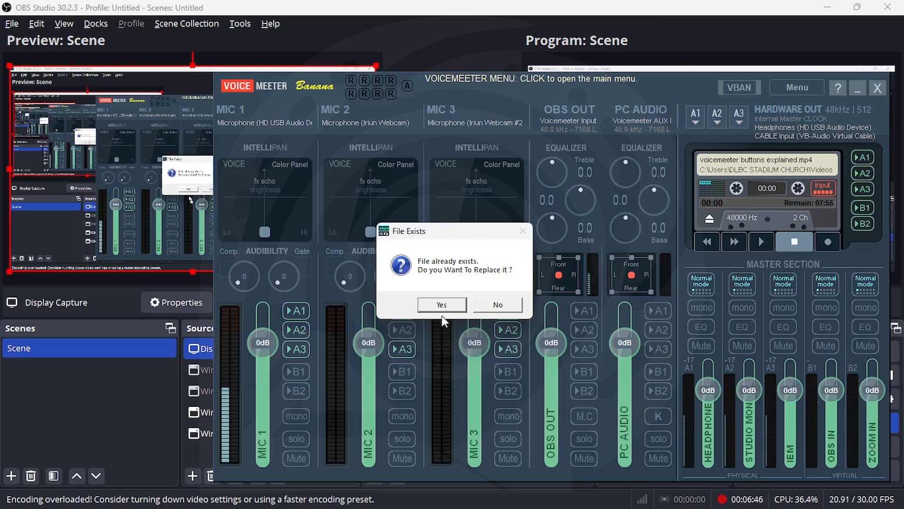
click(442, 307)
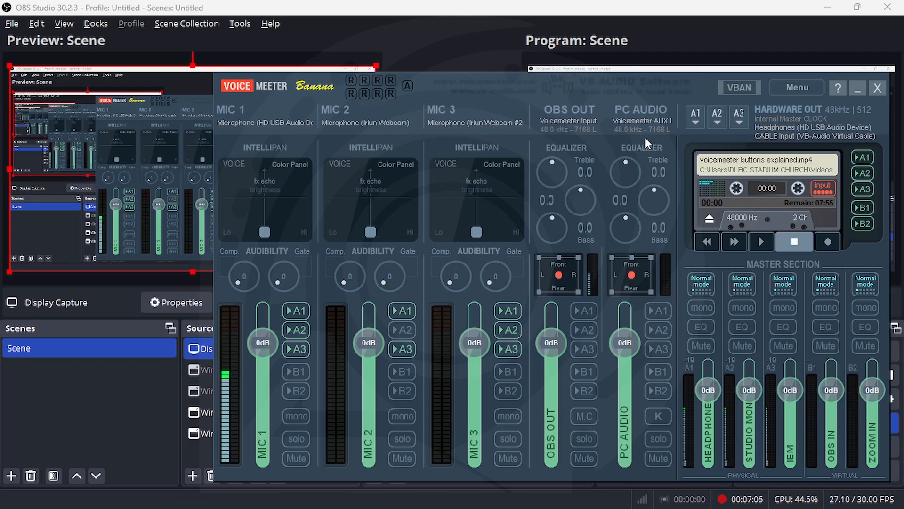
Set the recorder to capture post-fader output bus B1, then minimize the mixer
right_click(779, 164)
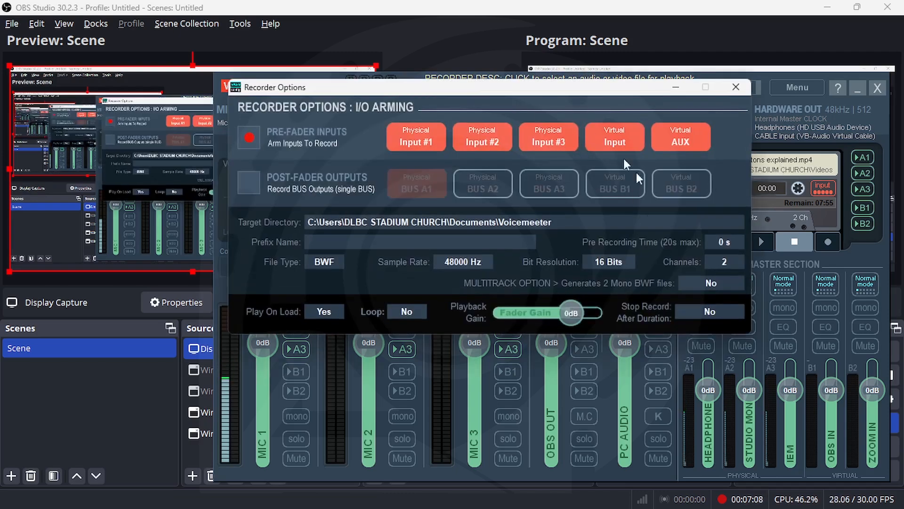
click(250, 183)
click(608, 188)
click(736, 86)
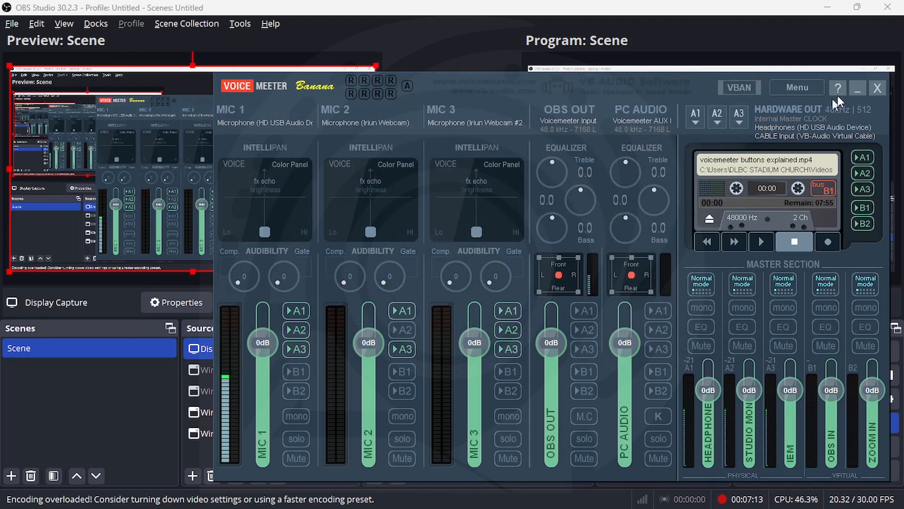
click(858, 88)
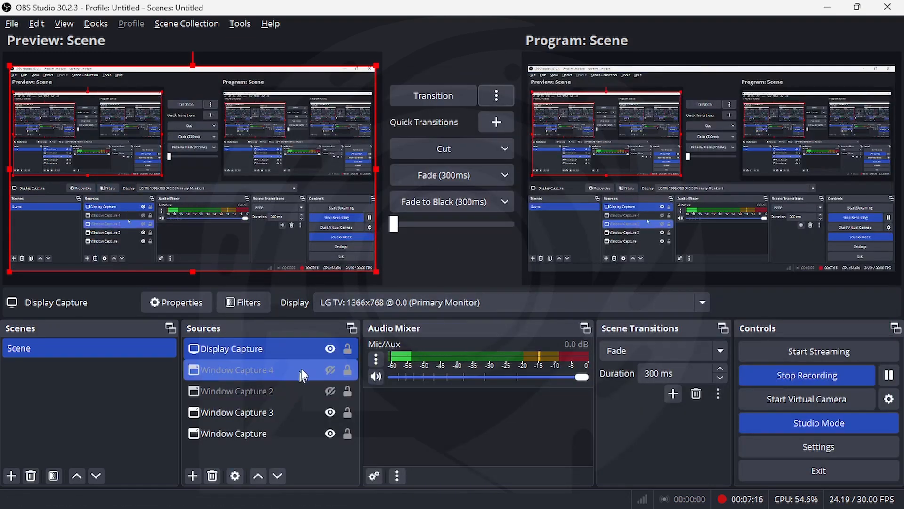
In OBS Sources, hide Display Capture and make Window Capture 4 and Window Capture 2 visible
click(330, 349)
click(329, 370)
click(329, 370)
click(329, 370)
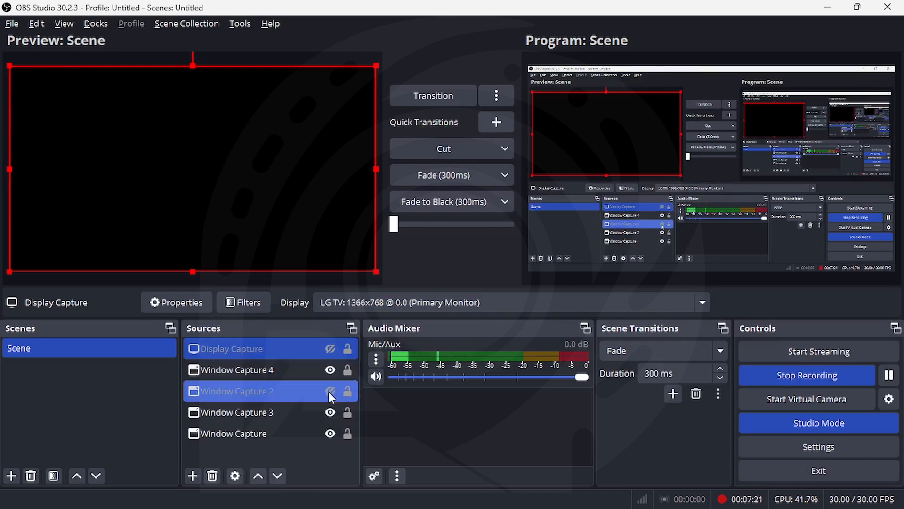
click(331, 391)
Restore the Voicemeeter mixer from the taskbar, then return to the OBS window
mouse_move(664, 484)
click(630, 495)
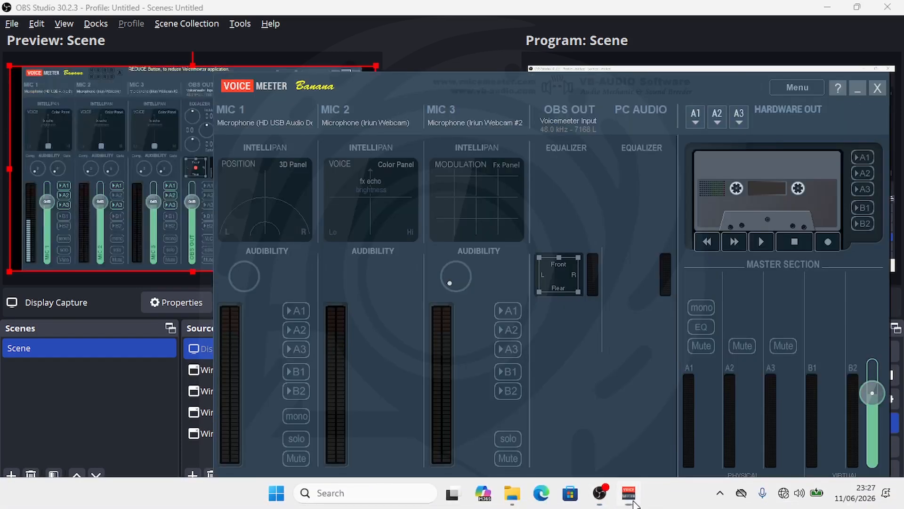
click(349, 5)
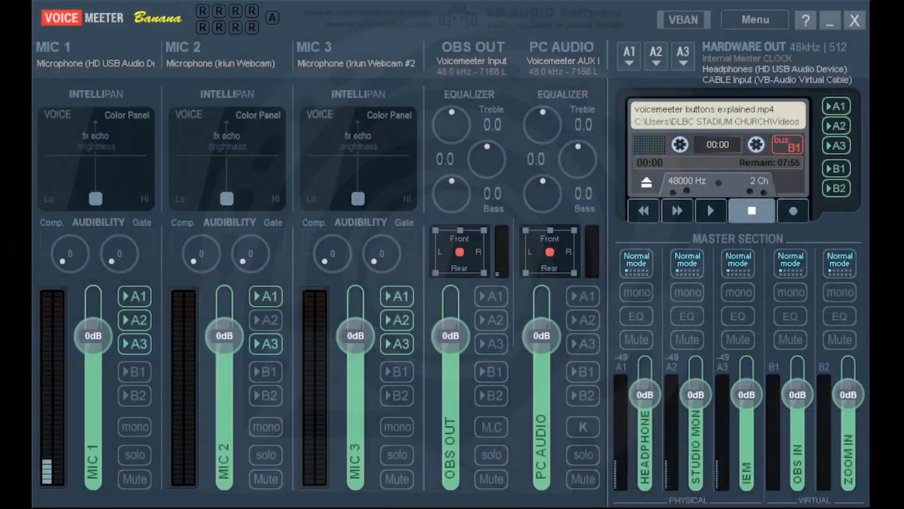